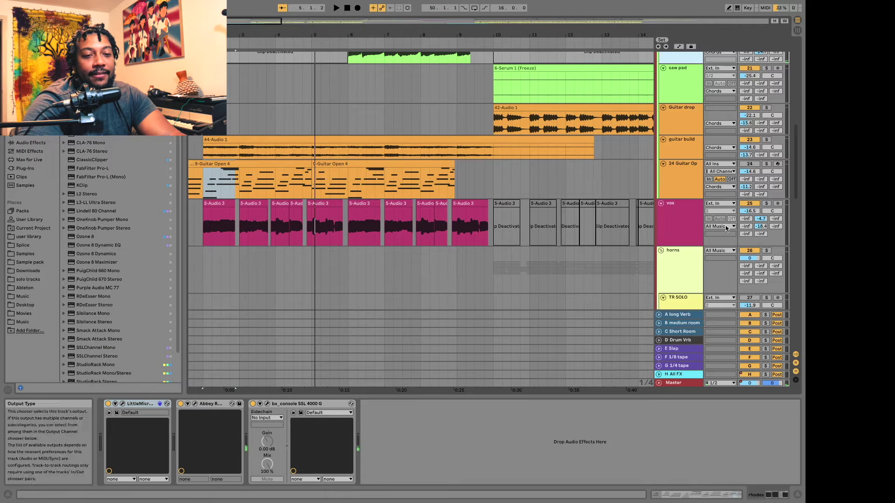
Solo the vox track, audition it from its first 5-Audio 3 clip, and turn the solo off.
click(766, 205)
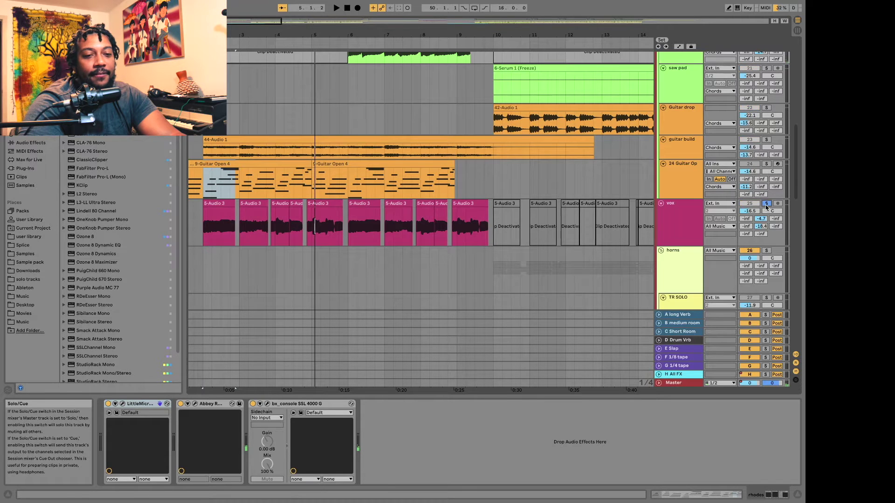
click(219, 210)
key(space)
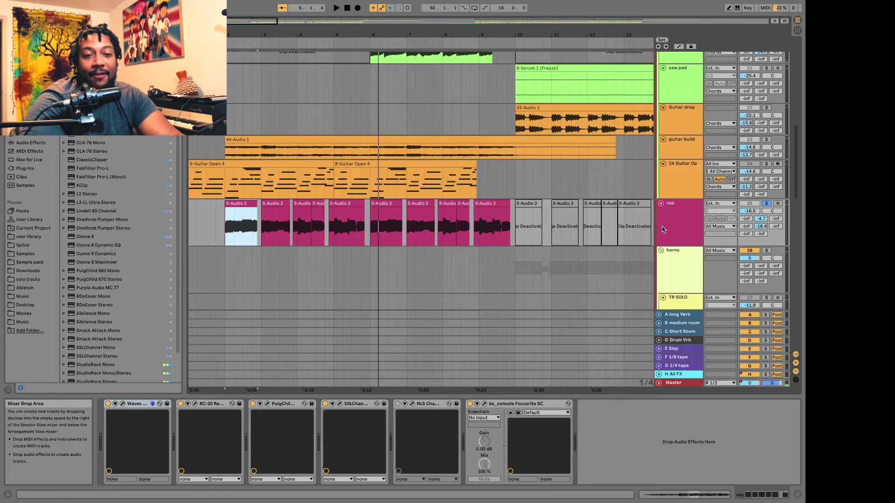
click(767, 205)
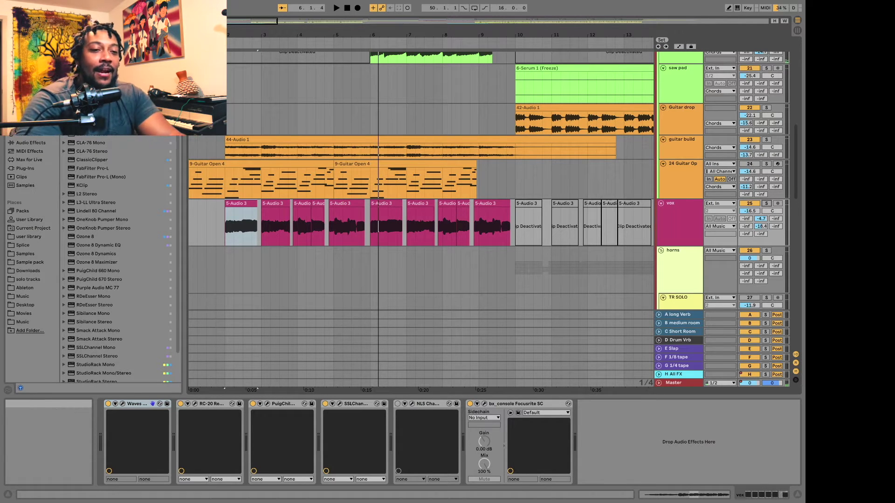
Select the 5-2-Audio 3 6 clip on the rhodes track and show that track's device chain.
scroll(679, 125, up, 8)
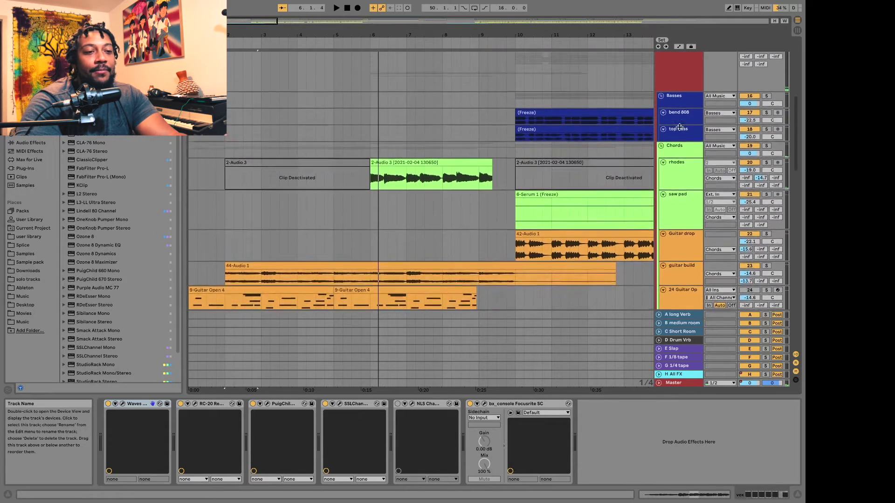
scroll(681, 130, down, 2)
scroll(536, 216, right, 6)
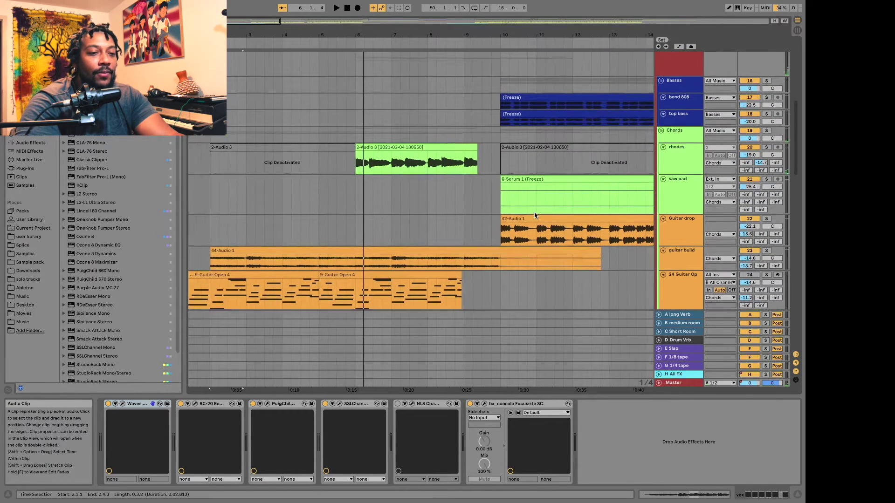
scroll(536, 216, right, 5)
scroll(536, 215, down, 2)
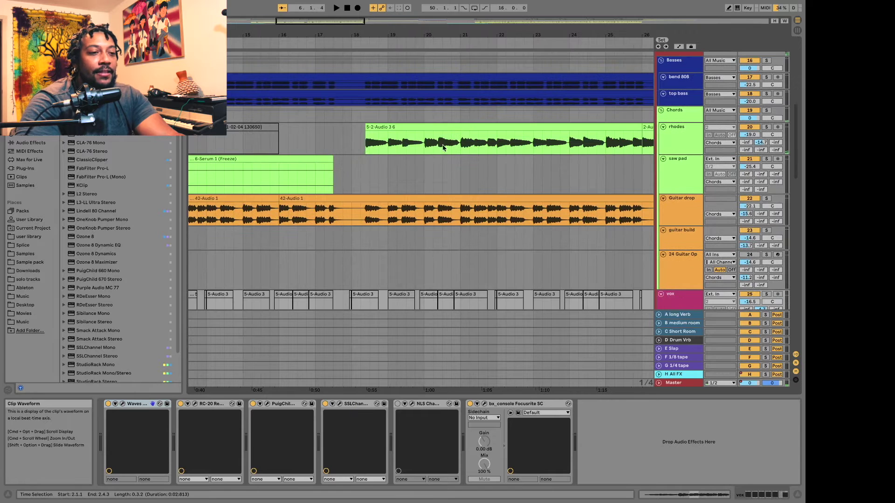
click(675, 145)
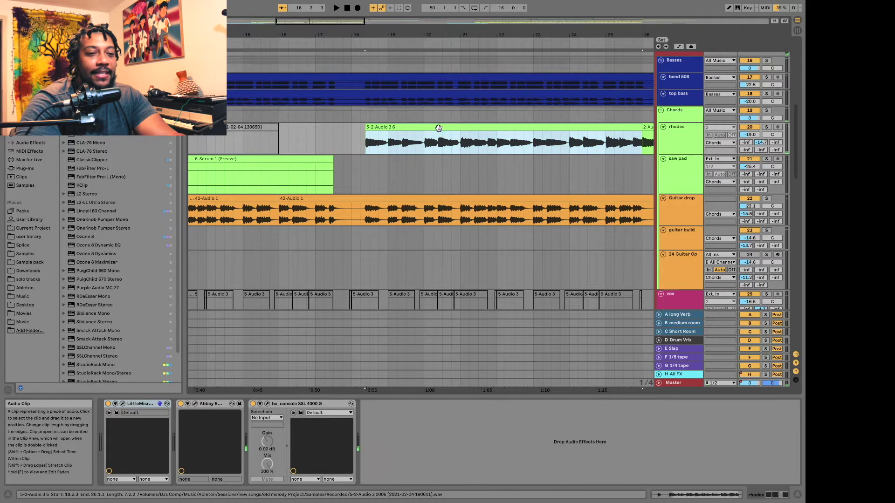
click(676, 146)
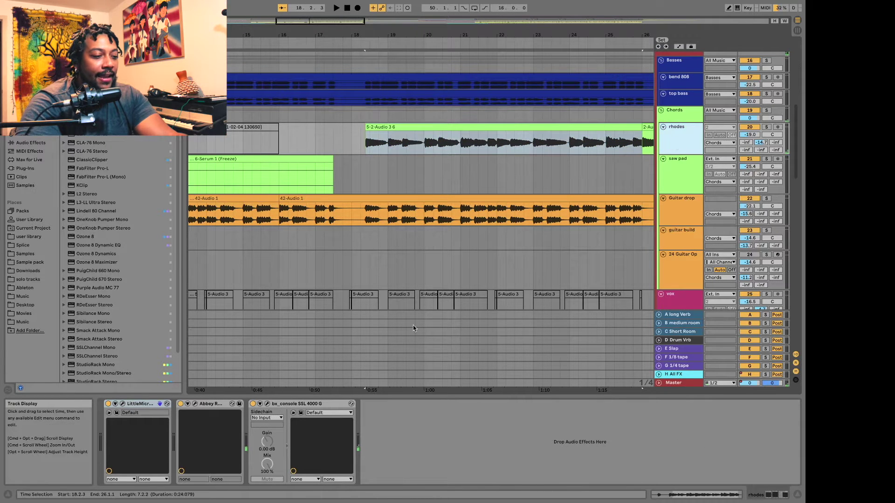
Examine the rhodes track's Little MicroShift, Abbey Road Vinyl and bx_console SSL 4000 G plug-in windows, closing each one.
click(123, 404)
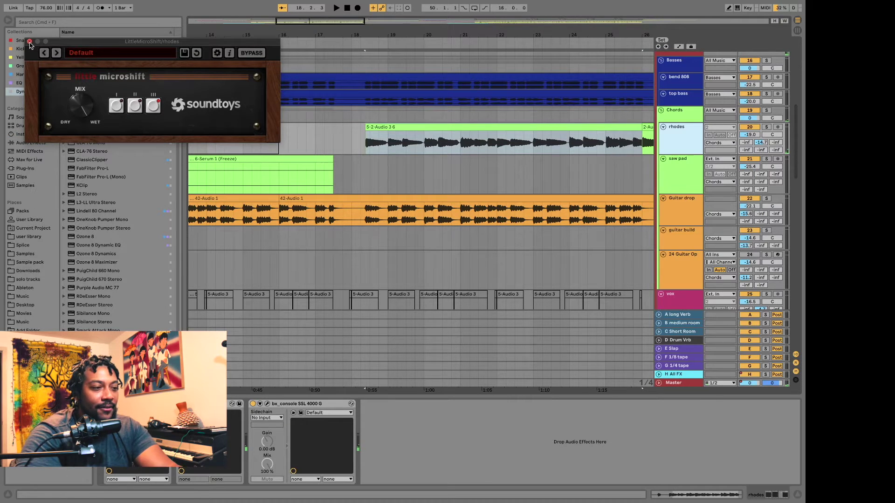
click(30, 41)
click(194, 404)
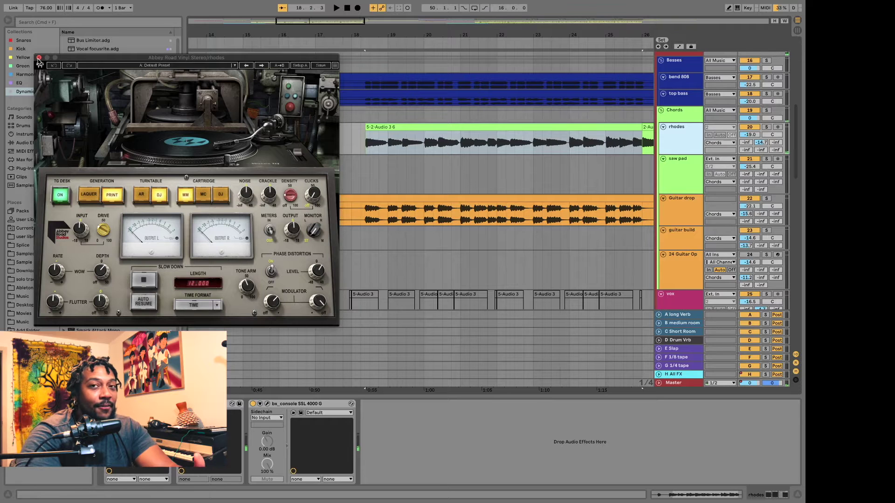
click(39, 58)
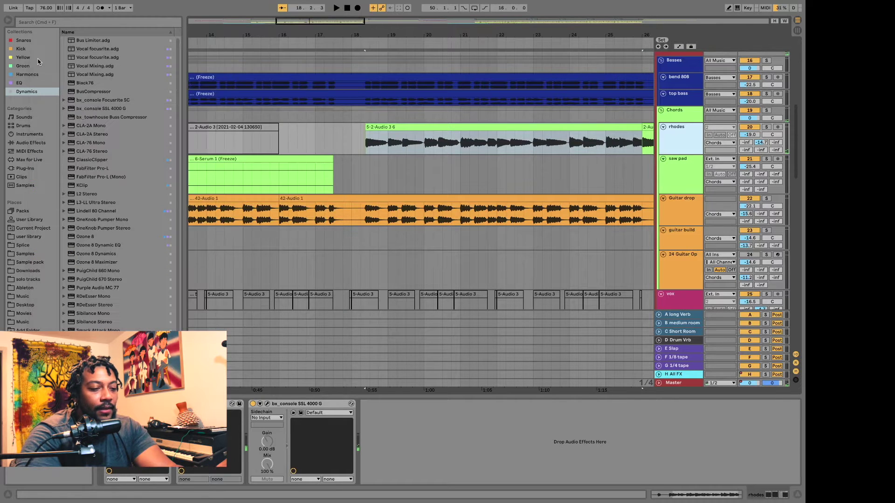
click(266, 405)
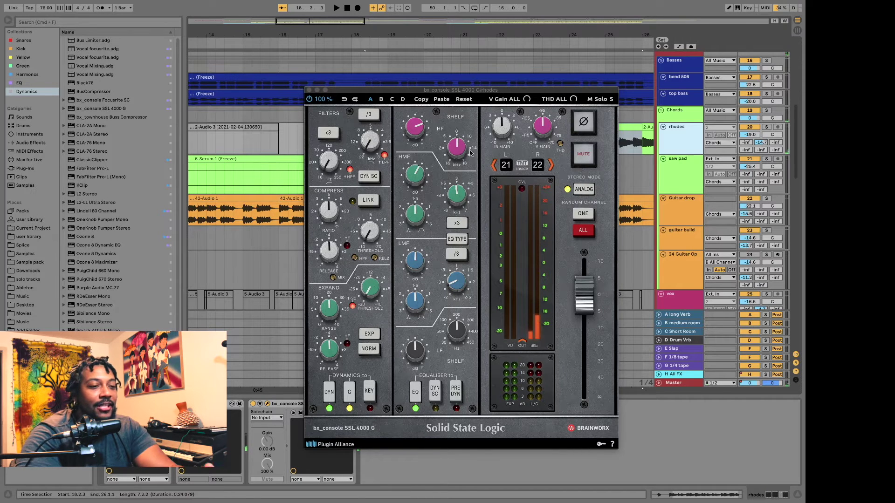
click(309, 90)
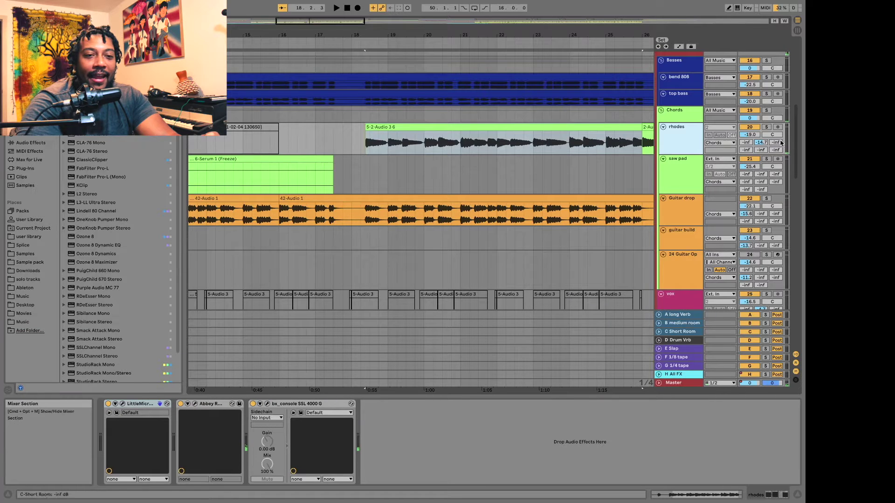
Solo the rhodes track, audition the selected clip, stop playback and turn the solo off.
click(767, 127)
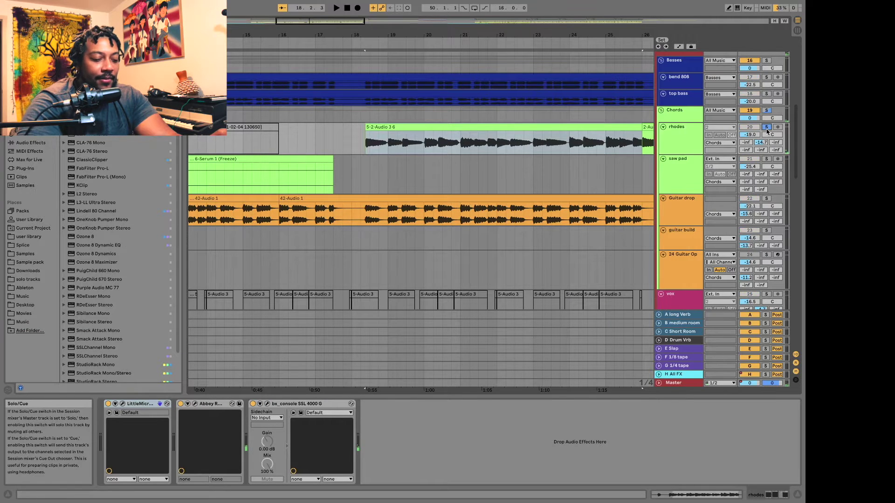
key(space)
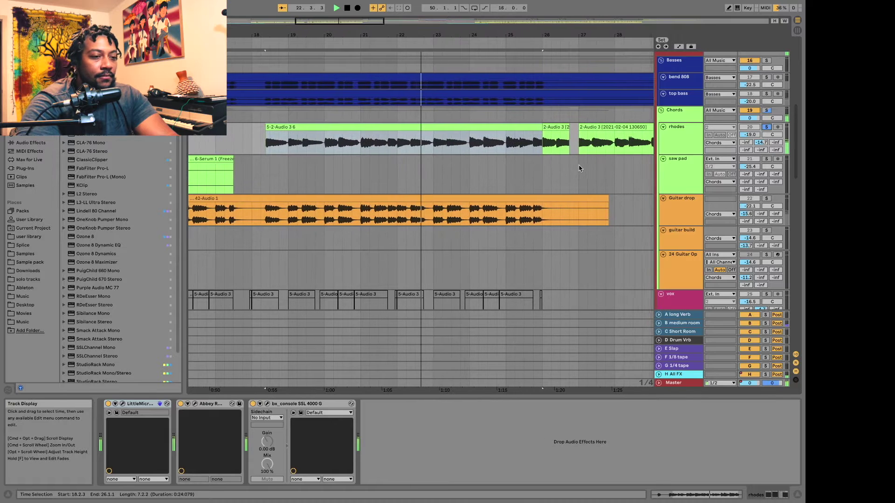
key(space)
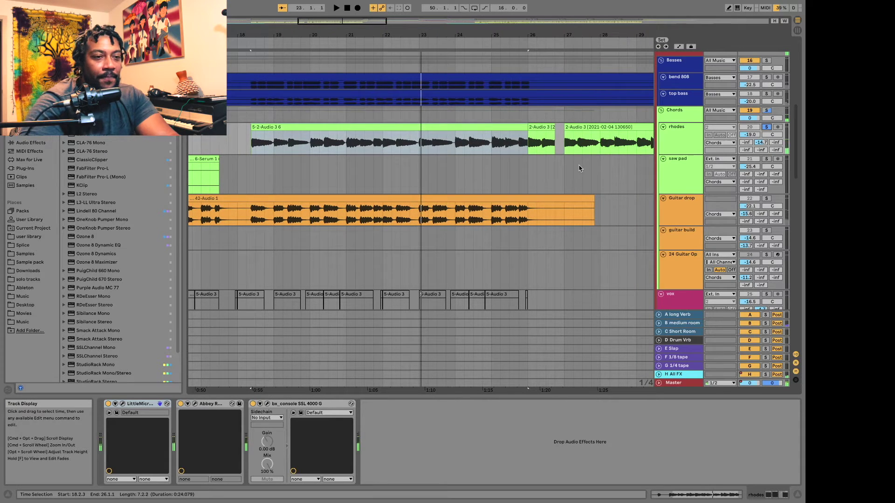
click(767, 127)
Place the insert mark at bar 10 on the Drums group and audition the kick and snare hi tracks in solo.
scroll(395, 184, down, 5)
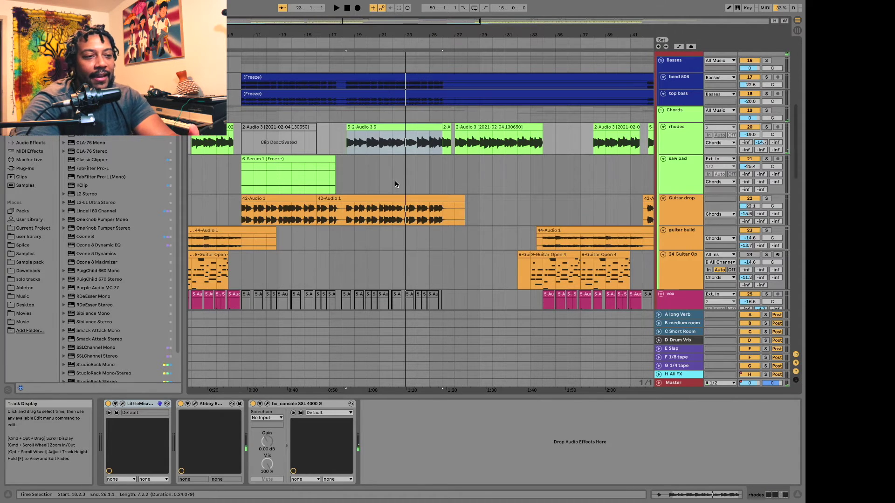
scroll(395, 184, up, 10)
scroll(395, 184, left, 3)
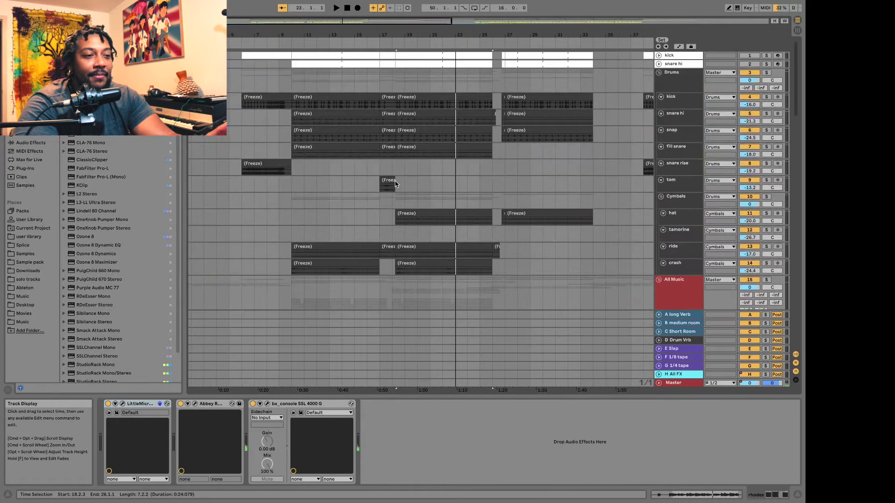
click(297, 81)
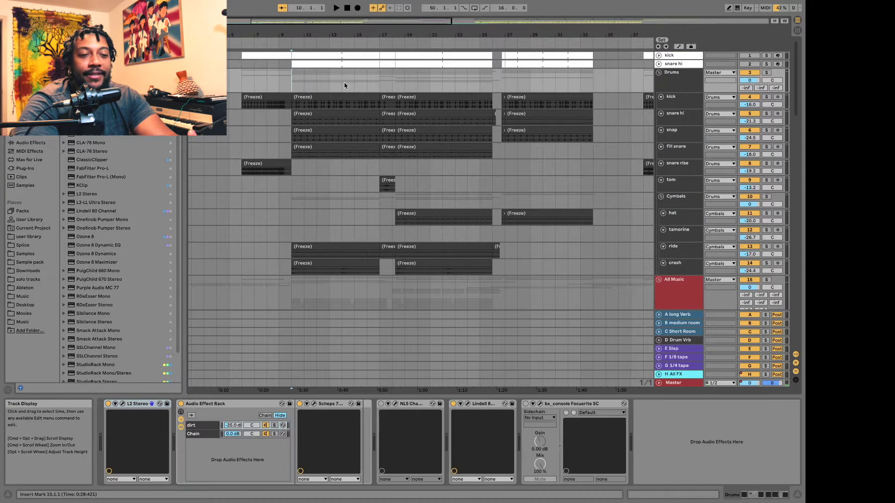
scroll(292, 123, up, 2)
scroll(293, 122, up, 5)
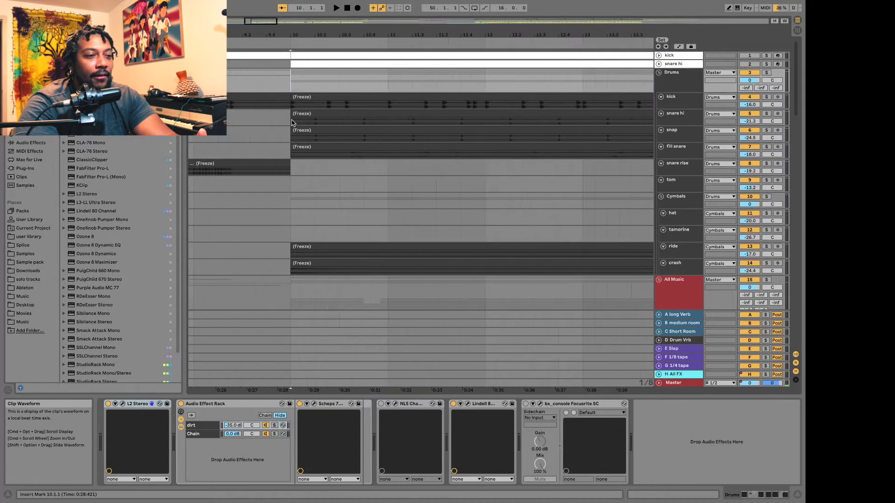
click(765, 97)
key(space)
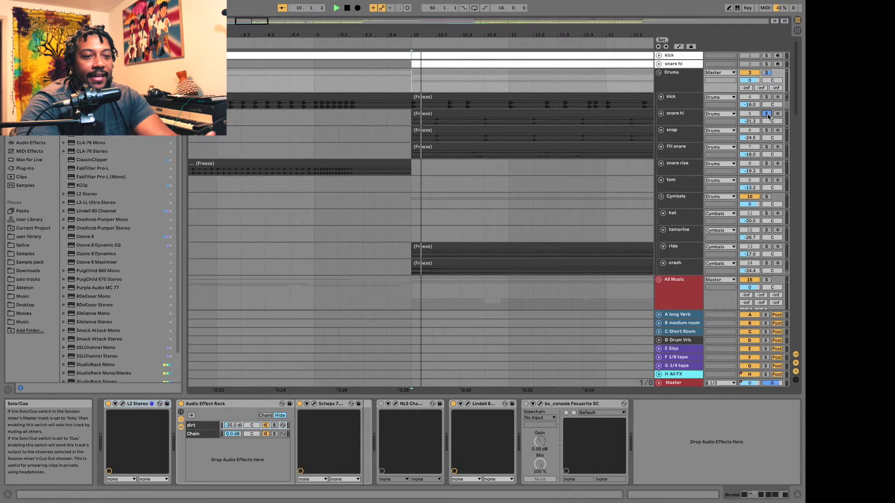
key(space)
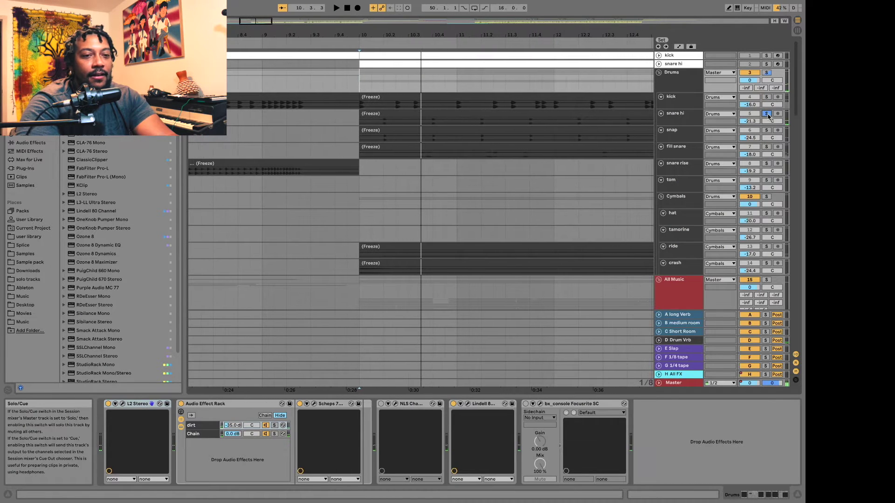
Audition the snap track and the fill snare track, each in solo.
key(space)
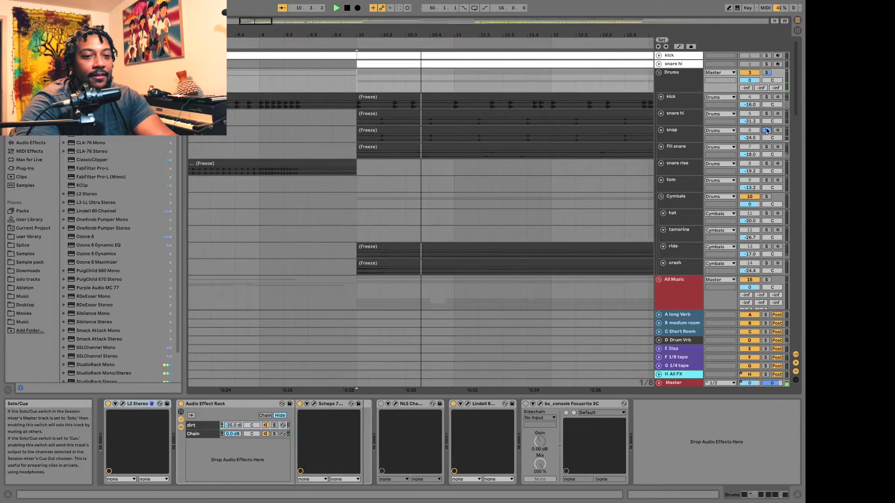
key(space)
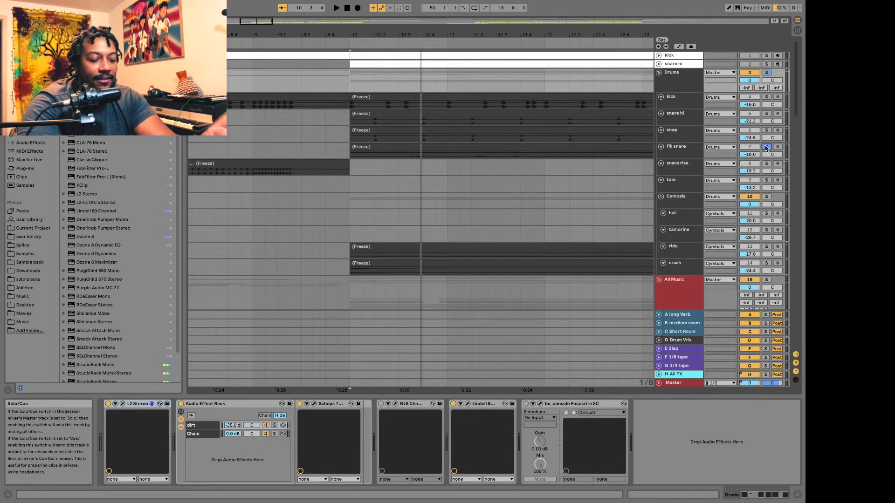
key(space)
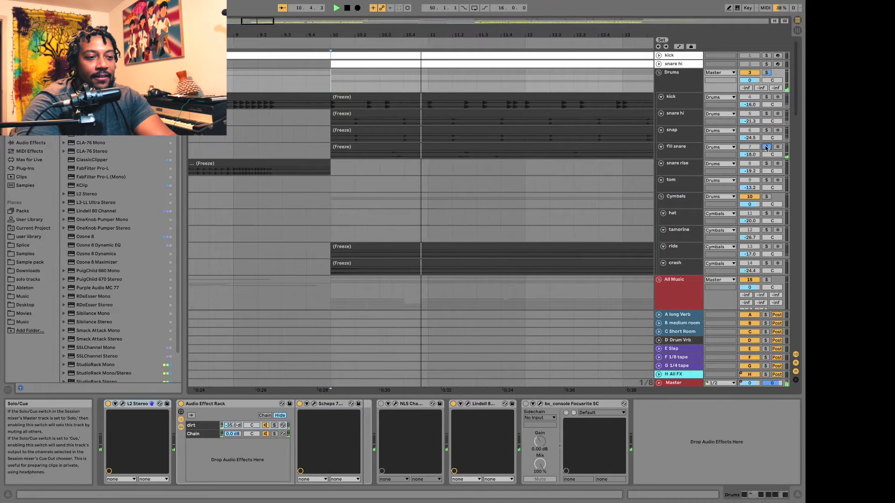
key(space)
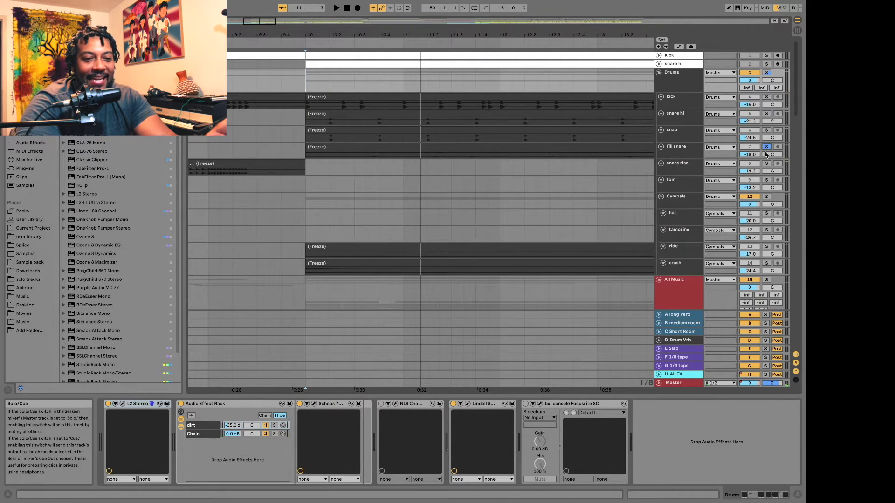
Solo the ride track in the Cymbals group, audition it and turn the solo off.
scroll(710, 236, down, 2)
scroll(710, 236, down, 1)
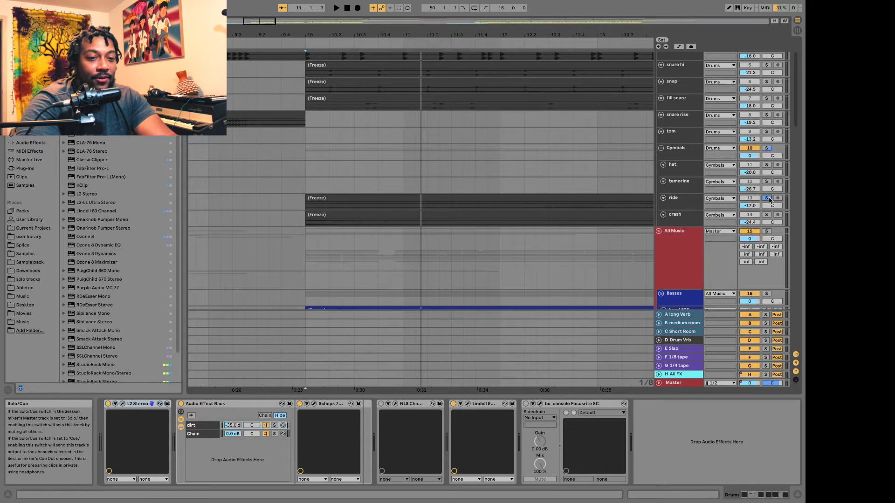
key(space)
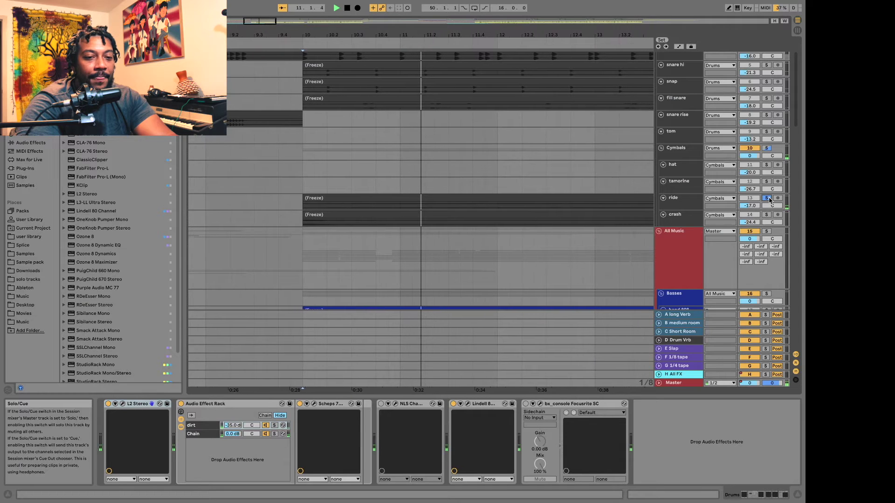
key(space)
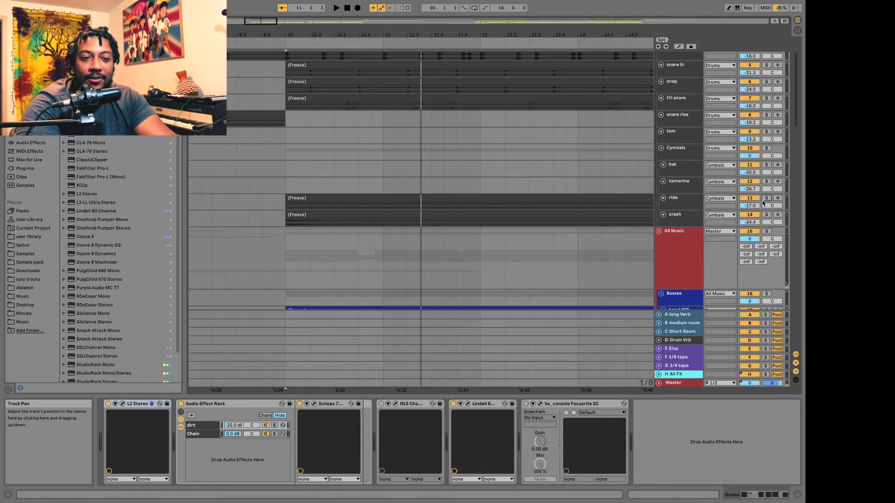
Solo the crash track and audition it from bar 10.
click(766, 215)
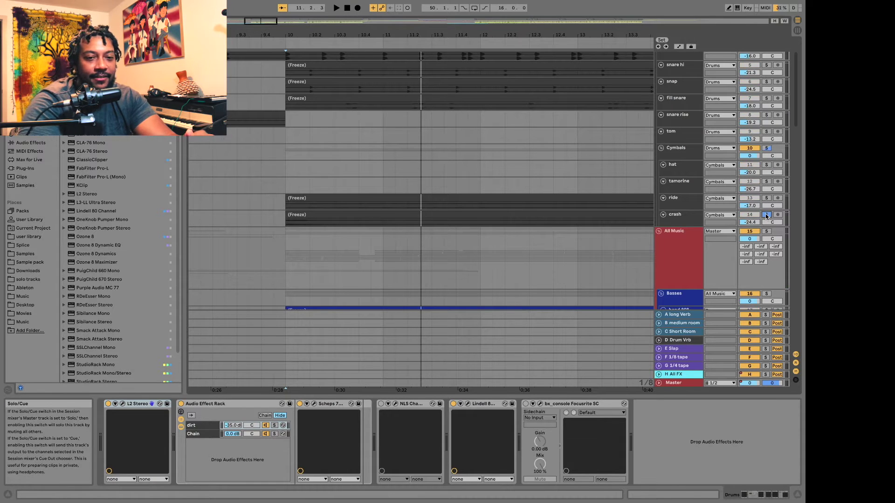
key(space)
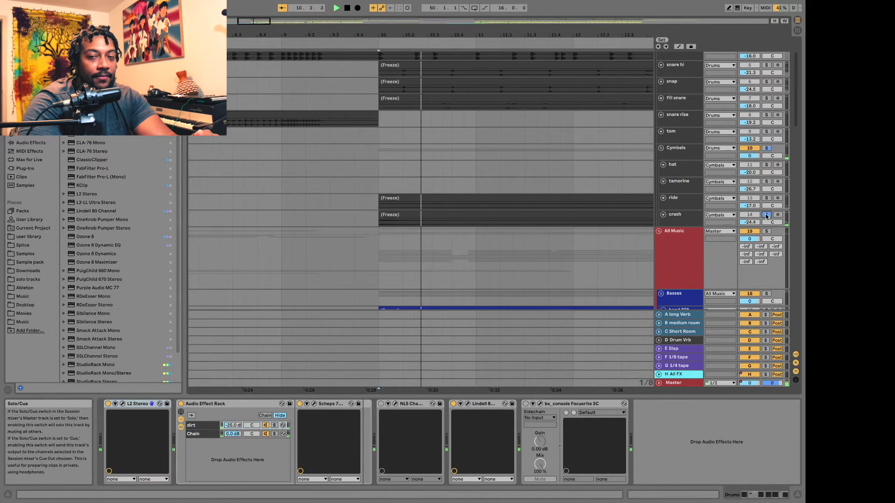
key(space)
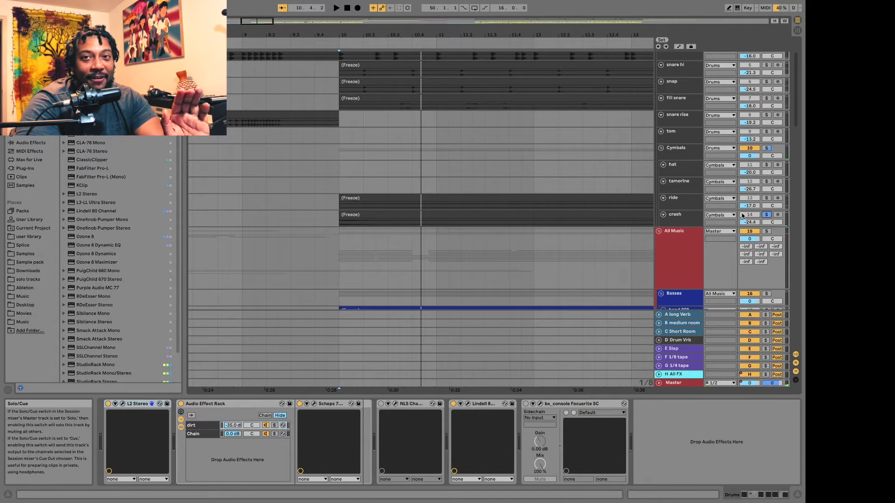
Solo the hat track, audition it from its clip's start at bar 18, and turn the solo off.
scroll(599, 187, right, 8)
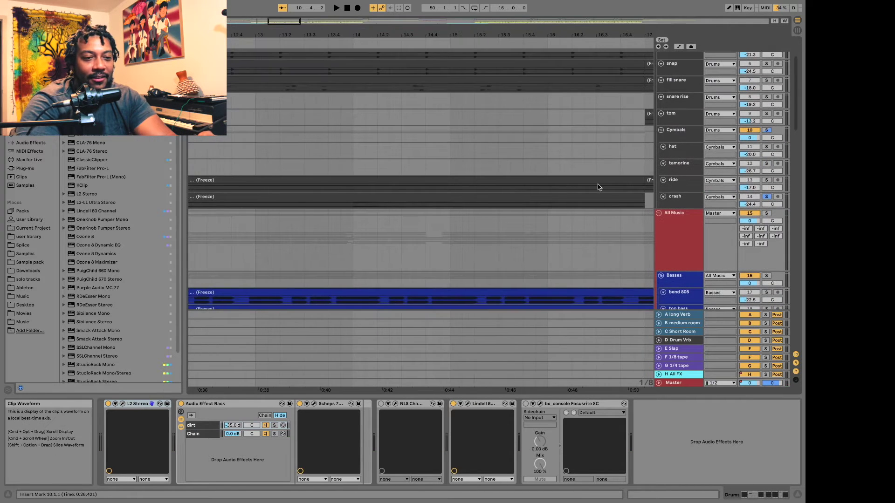
scroll(599, 188, down, 4)
scroll(599, 187, right, 5)
scroll(599, 187, down, 5)
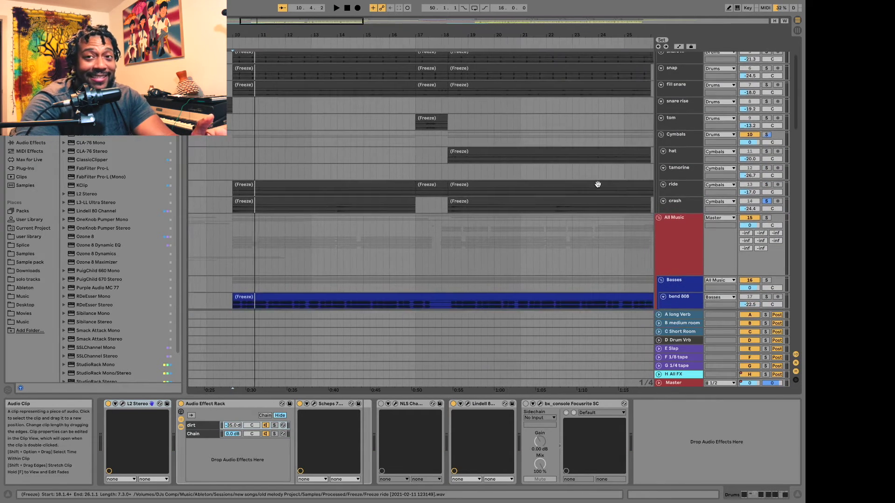
scroll(599, 188, right, 2)
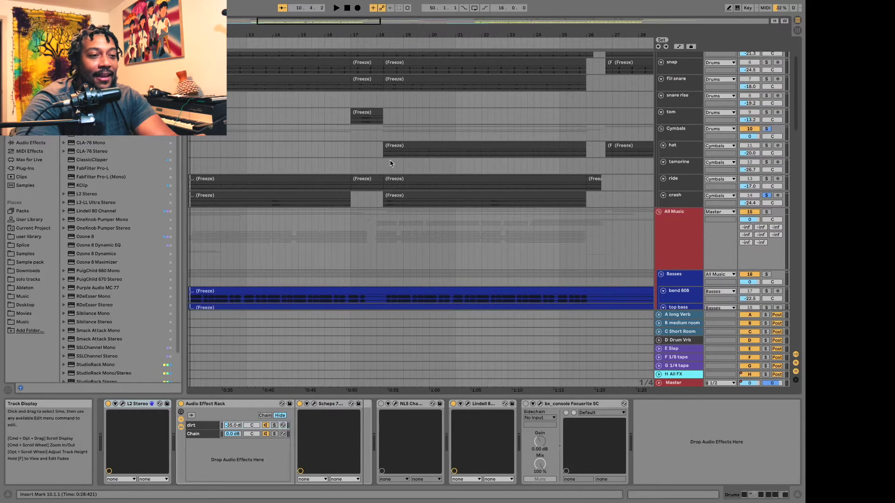
click(385, 155)
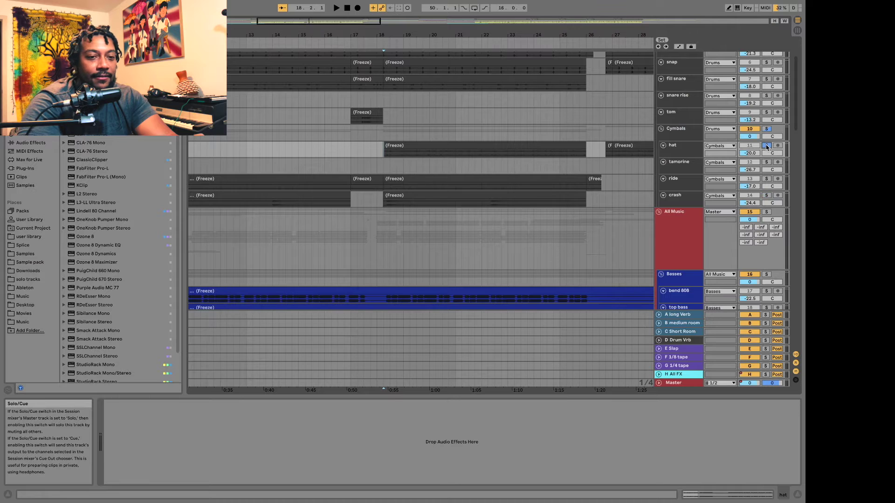
key(space)
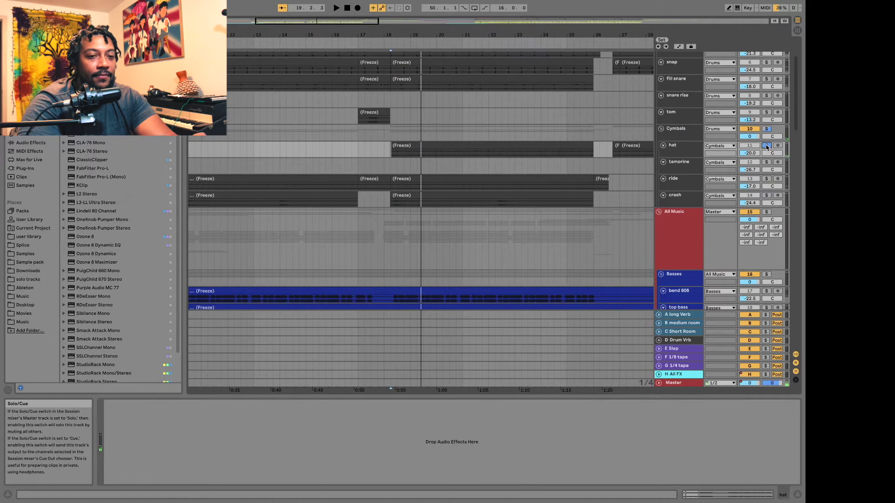
click(767, 146)
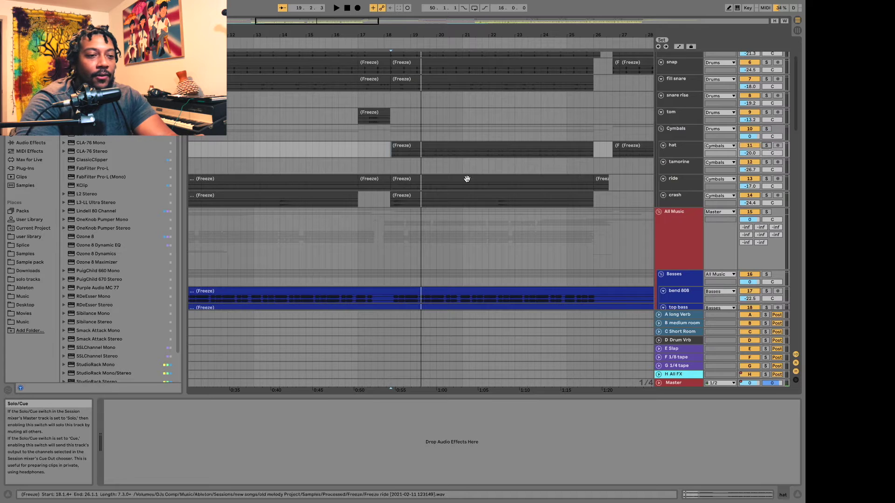
Solo the whole Drums group and audition it from bar 18.
scroll(354, 168, up, 3)
scroll(354, 168, left, 5)
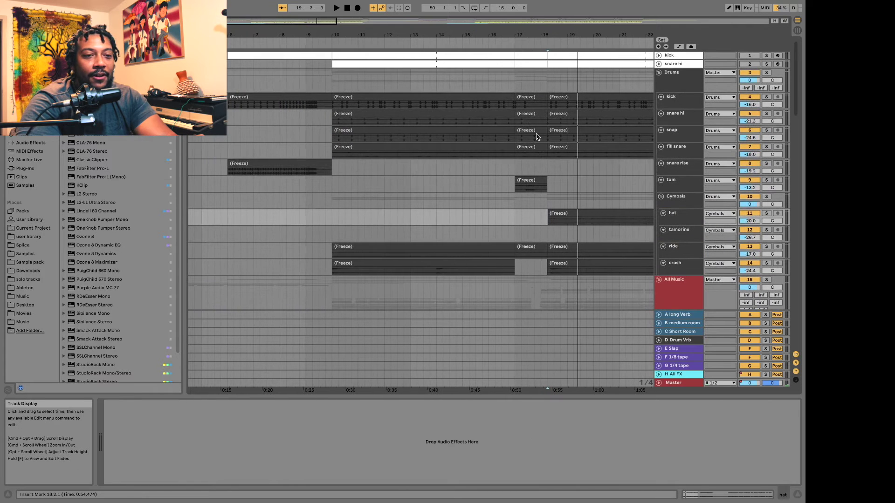
click(766, 73)
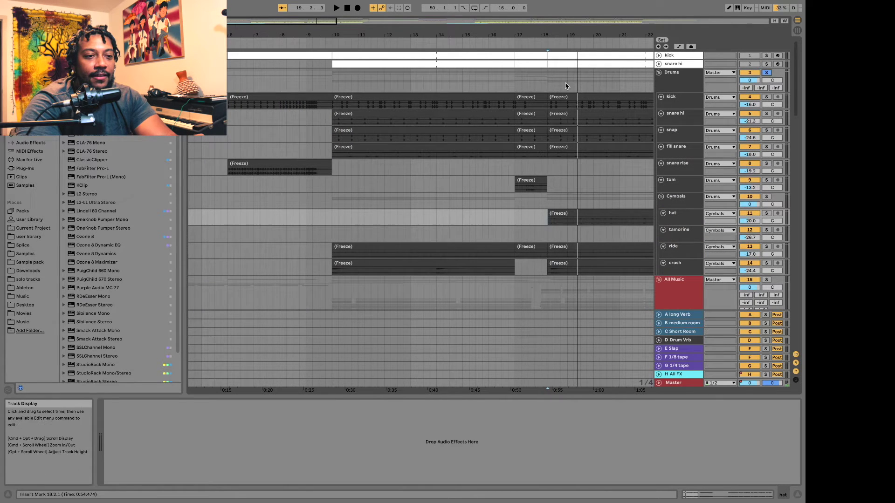
click(547, 109)
key(space)
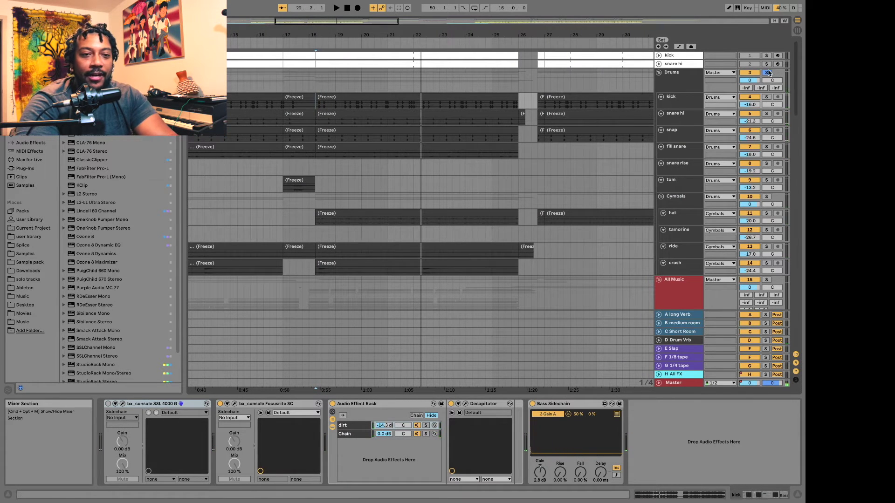
Solo the Basses group and audition the bend 808 and top bass together from bar 18.
scroll(633, 176, down, 10)
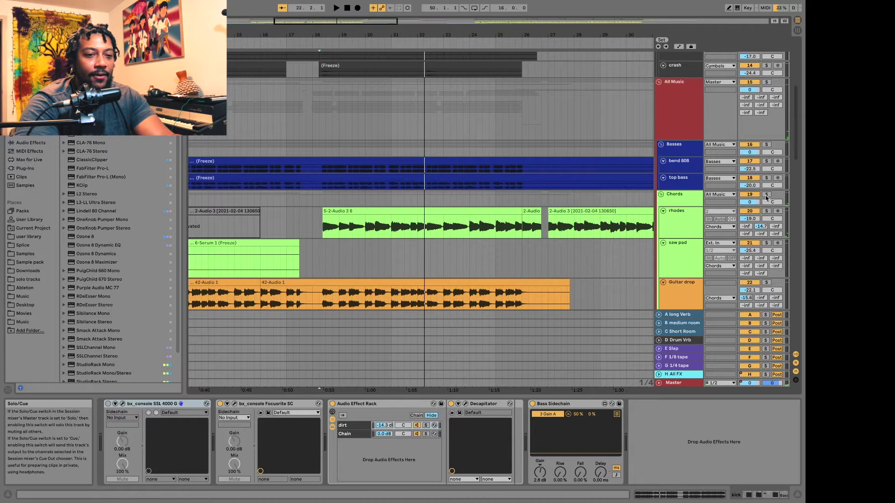
click(766, 145)
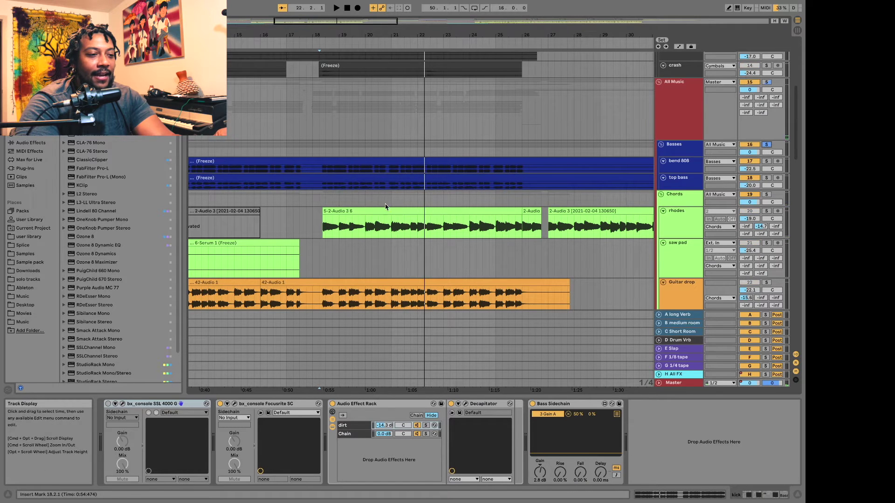
click(320, 170)
key(space)
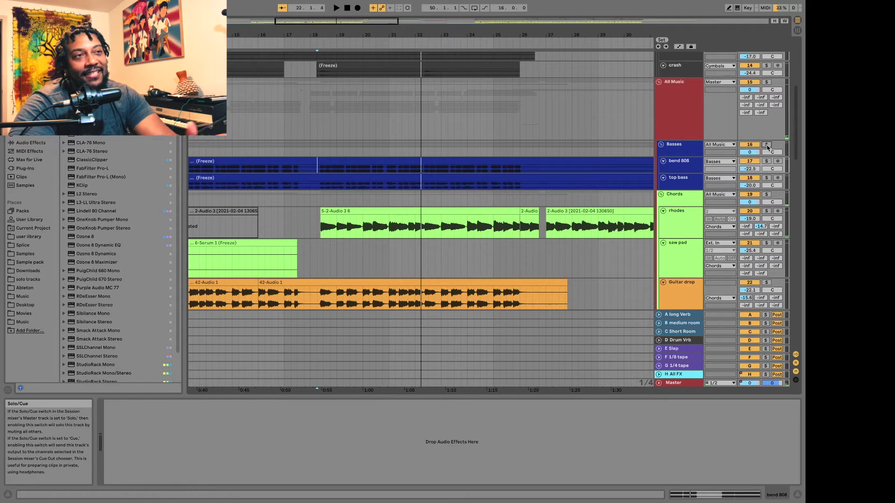
Place the insert mark at bar 10 on the Guitar drop track and audition that track in solo.
scroll(767, 148, down, 8)
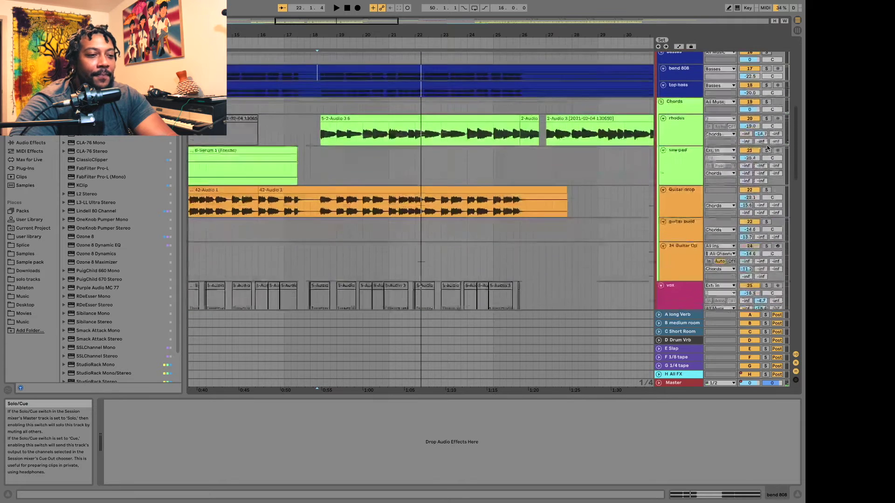
scroll(768, 148, down, 3)
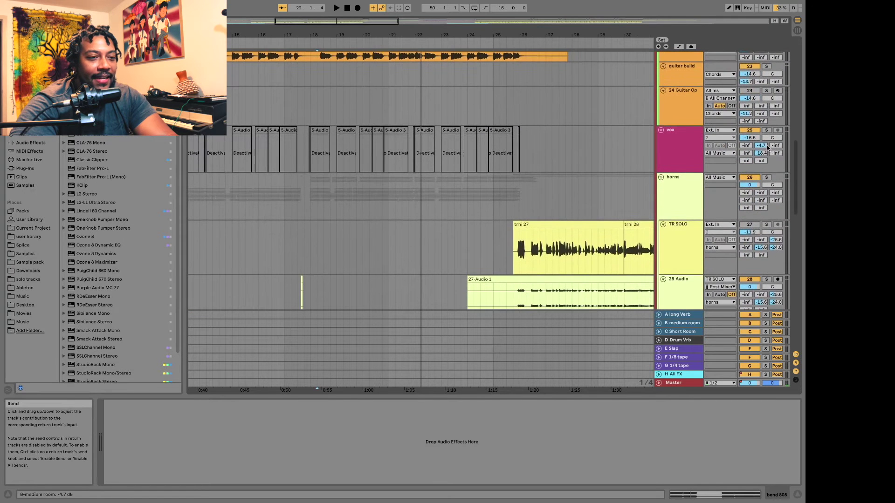
scroll(767, 148, up, 5)
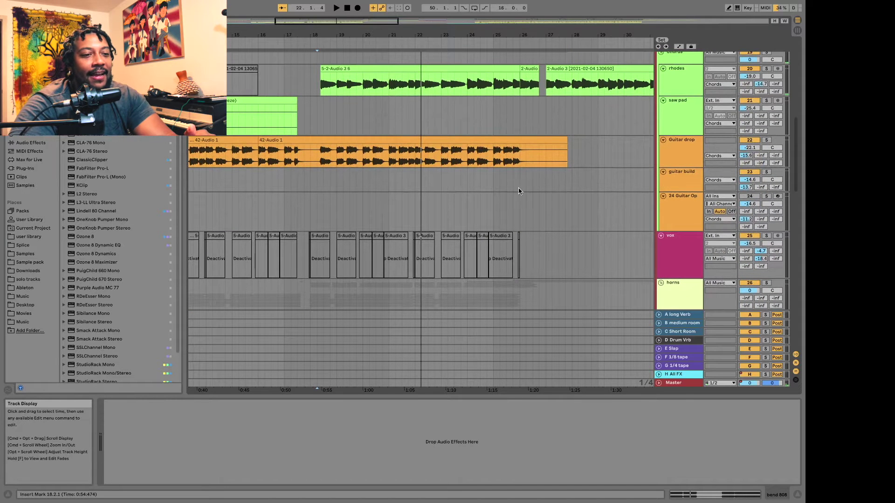
scroll(508, 188, left, 2)
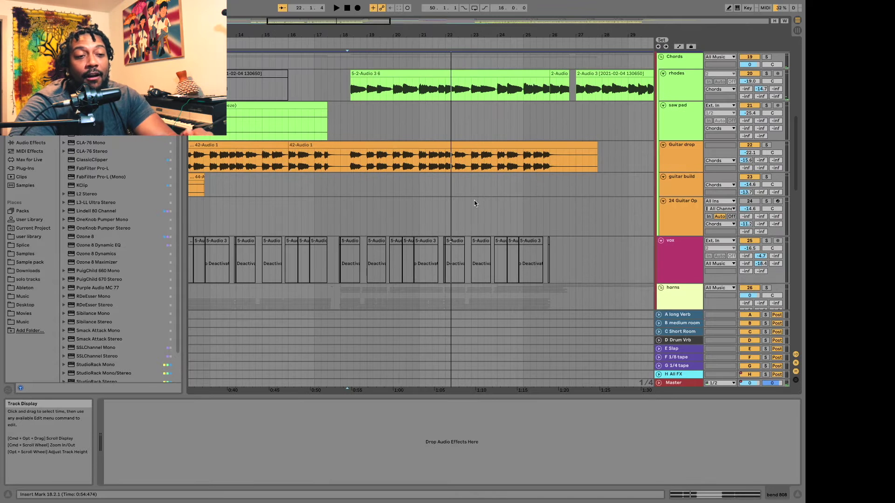
scroll(475, 204, left, 2)
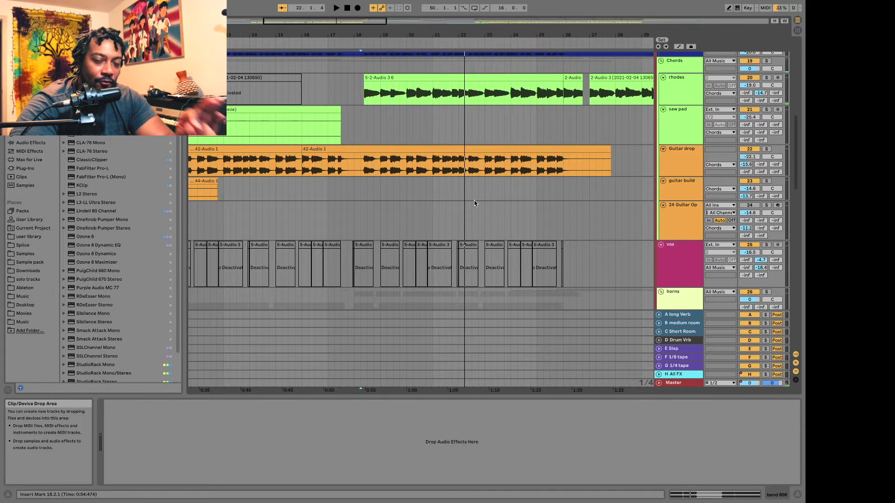
scroll(474, 204, left, 5)
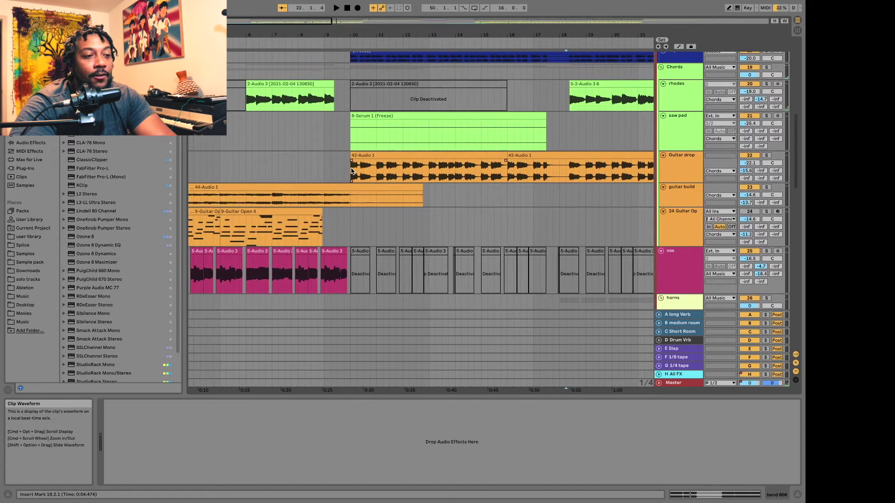
click(351, 171)
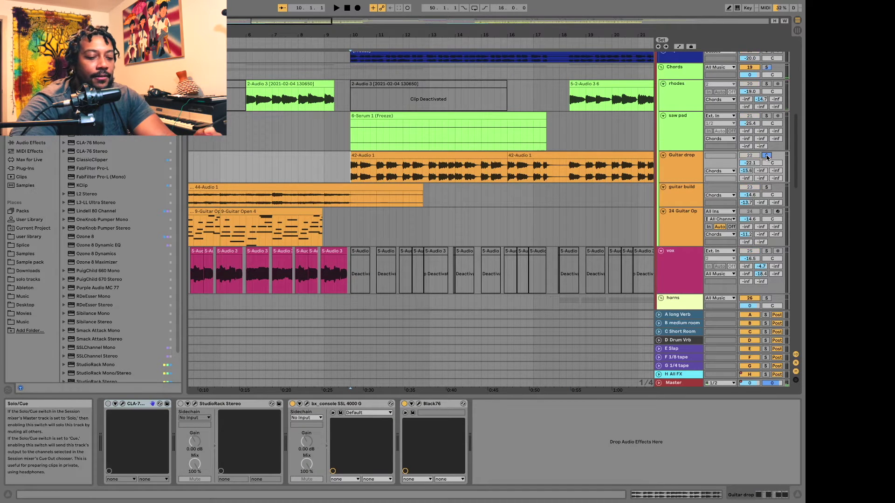
key(space)
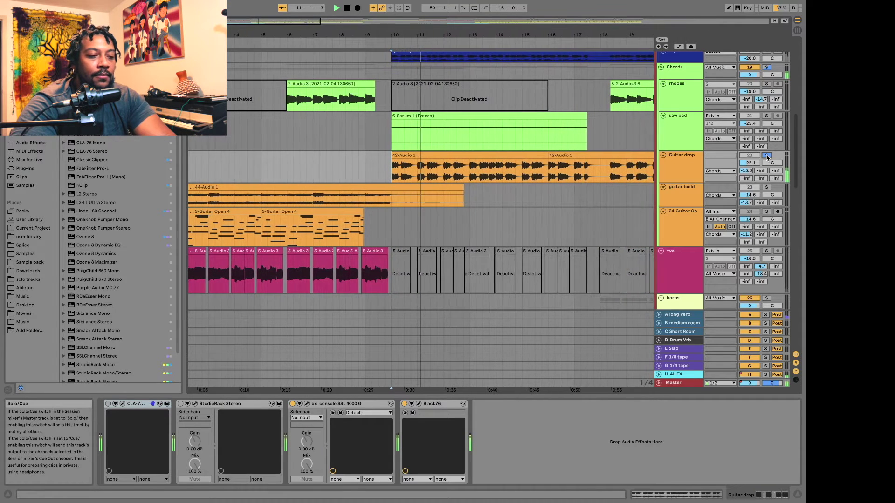
click(767, 156)
click(688, 167)
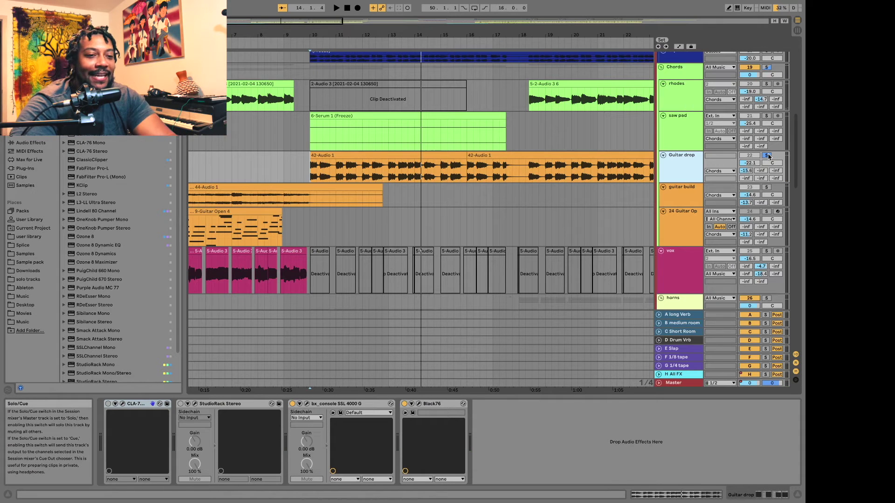
Clear the guitar solo and play the full mix from bar 10.
scroll(768, 156, down, 10)
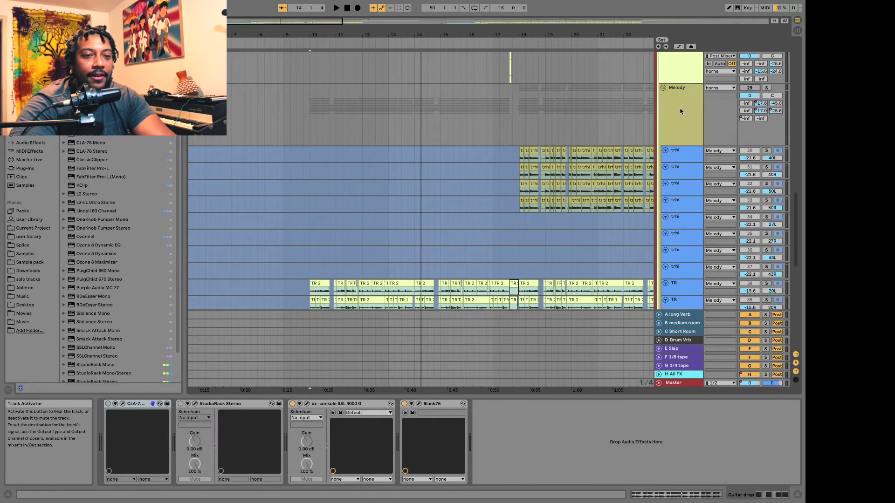
scroll(680, 111, up, 10)
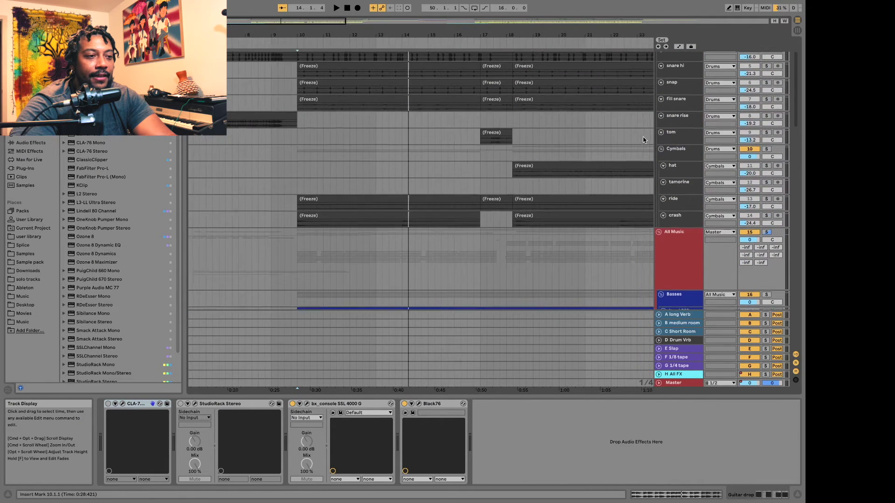
scroll(643, 140, left, 1)
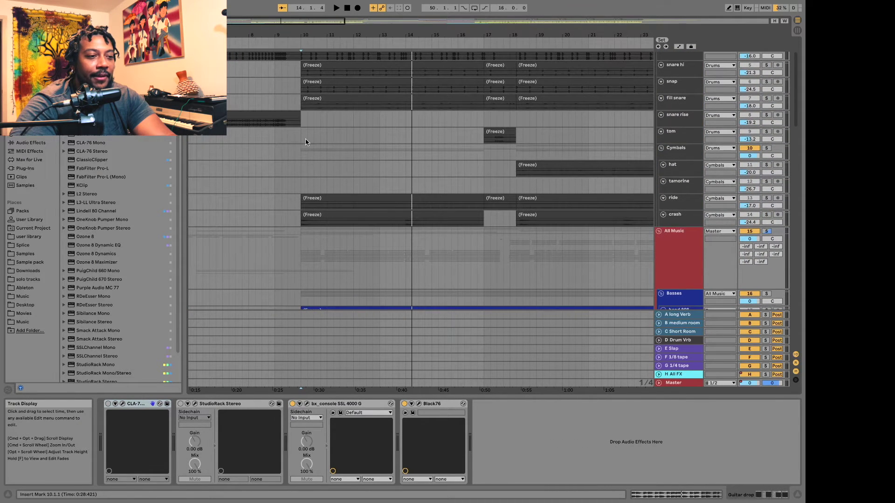
click(306, 142)
key(space)
scroll(727, 259, down, 8)
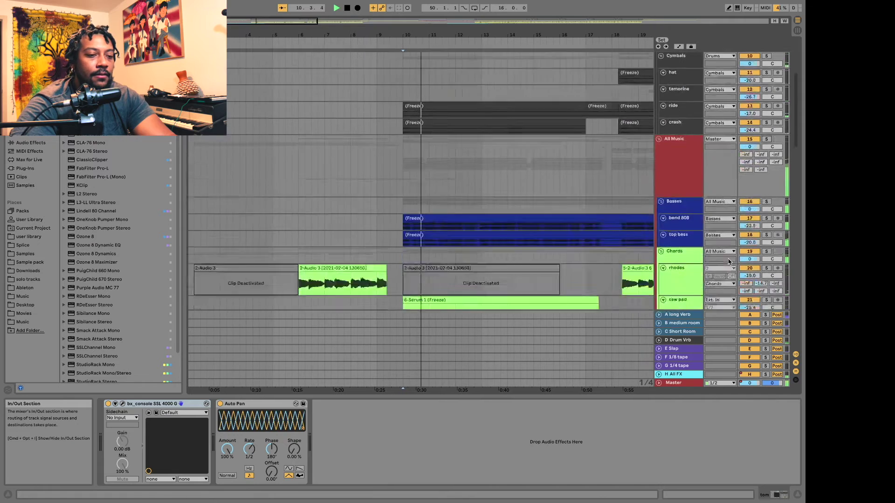
scroll(728, 259, up, 2)
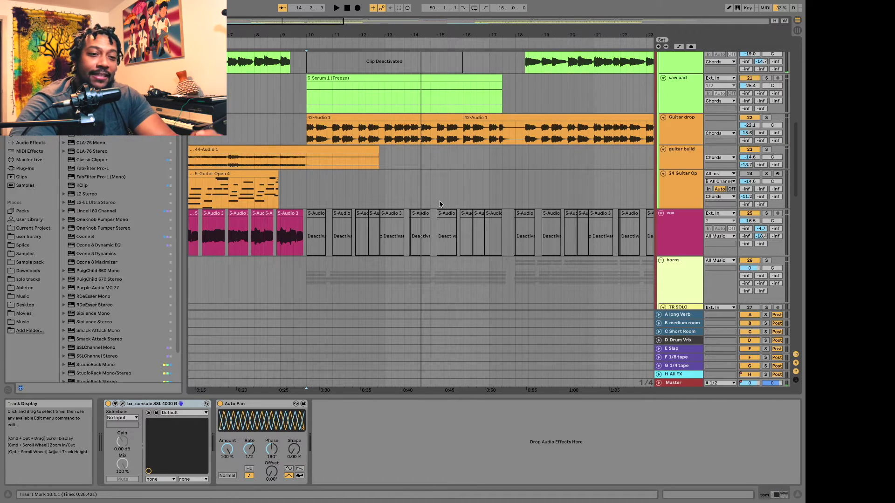
Select the first Guitar Open clip on the 24 Guitar Op track and inspect the Guitar Open instrument in its device chain.
scroll(440, 204, left, 5)
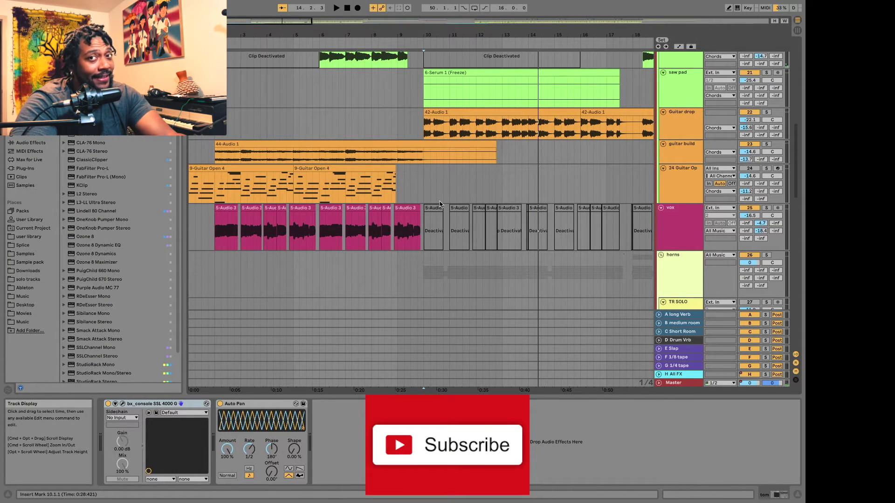
click(229, 170)
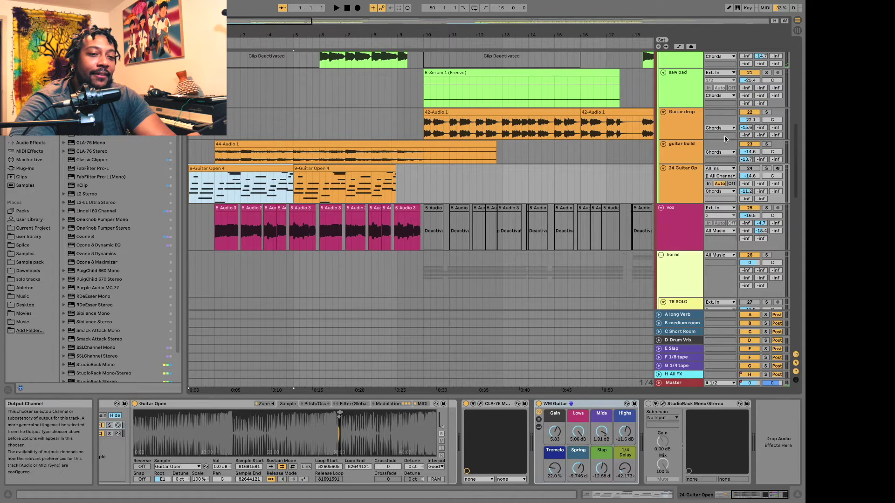
click(695, 189)
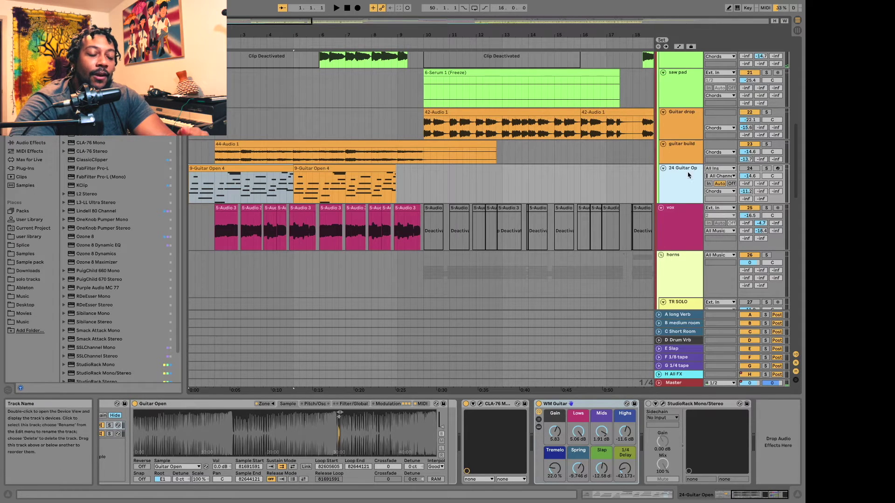
scroll(289, 445, left, 5)
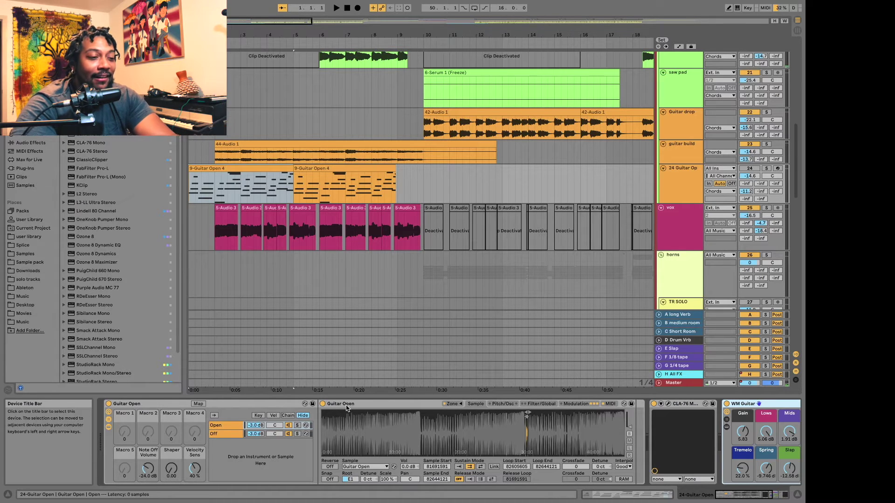
Solo the 24 Guitar Op track, examine its effects including the WM Guitar rack, and audition it from bar 1.
click(766, 168)
scroll(680, 453, right, 3)
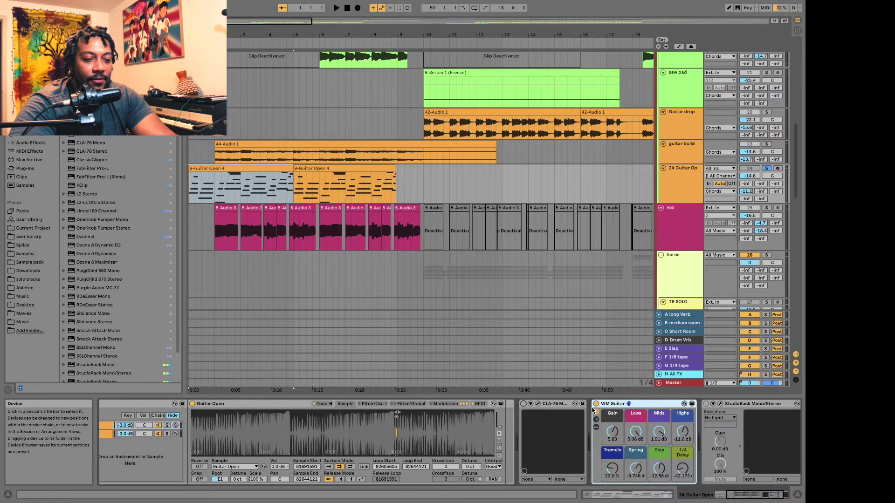
scroll(637, 457, right, 2)
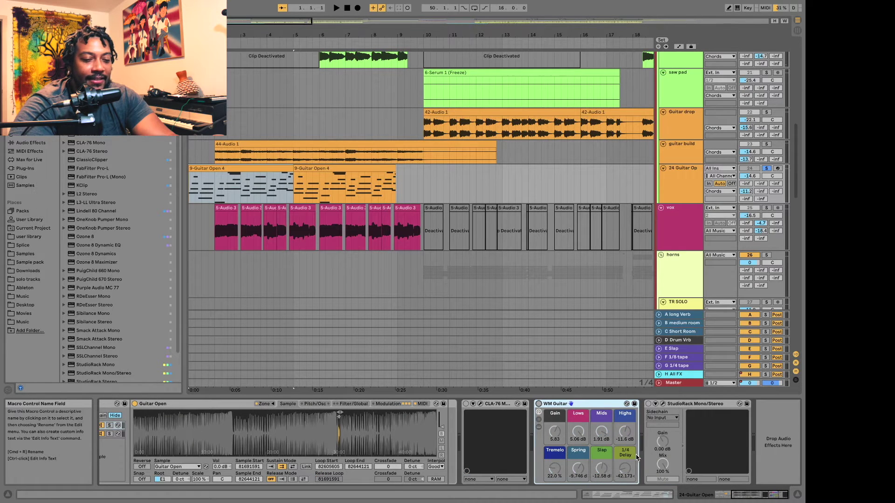
scroll(637, 458, left, 3)
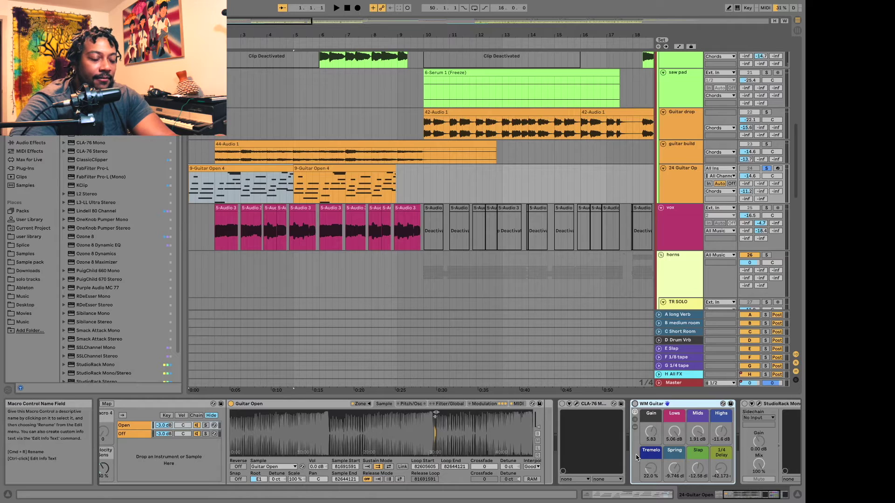
key(space)
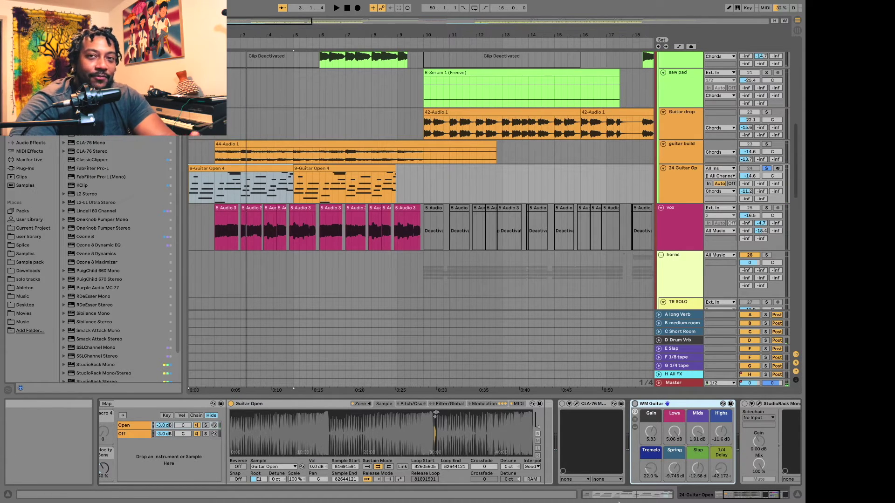
mouse_move(616, 502)
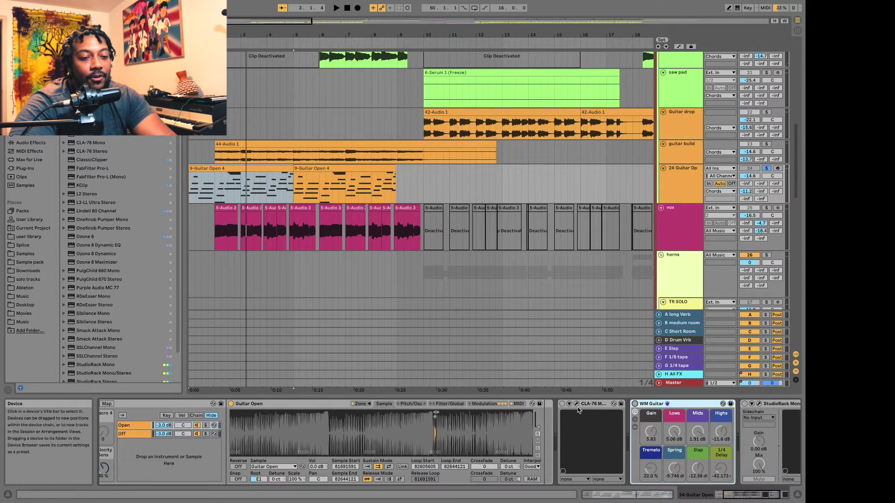
Toggle the CLA-76 Mono compressor on the soloed 24 Guitar Op track and audition the track while examining the WM Guitar rack macros.
click(562, 404)
key(space)
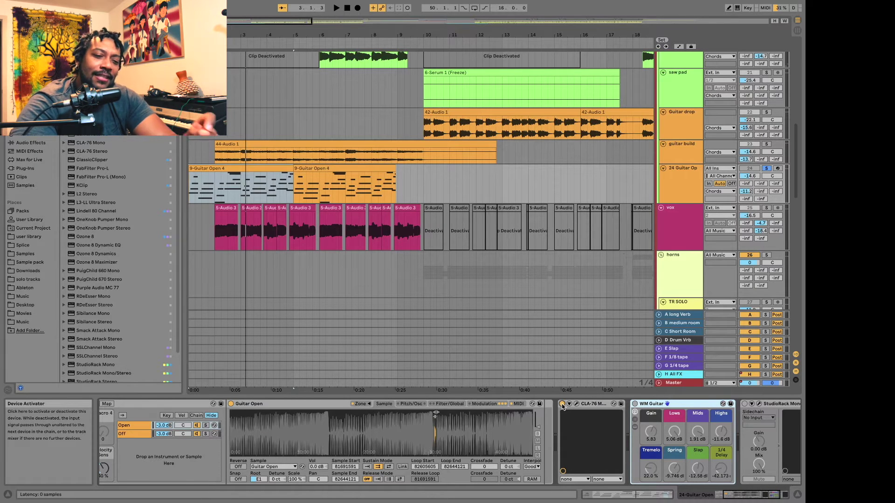
scroll(631, 417, right, 3)
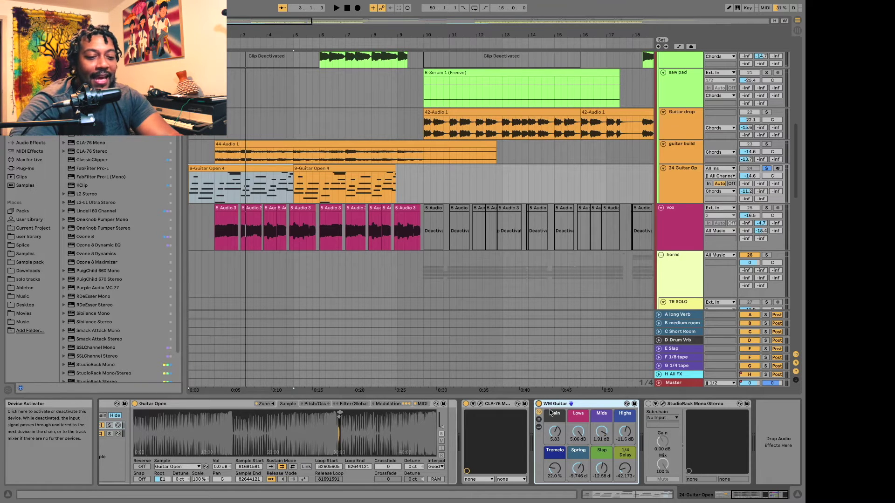
key(space)
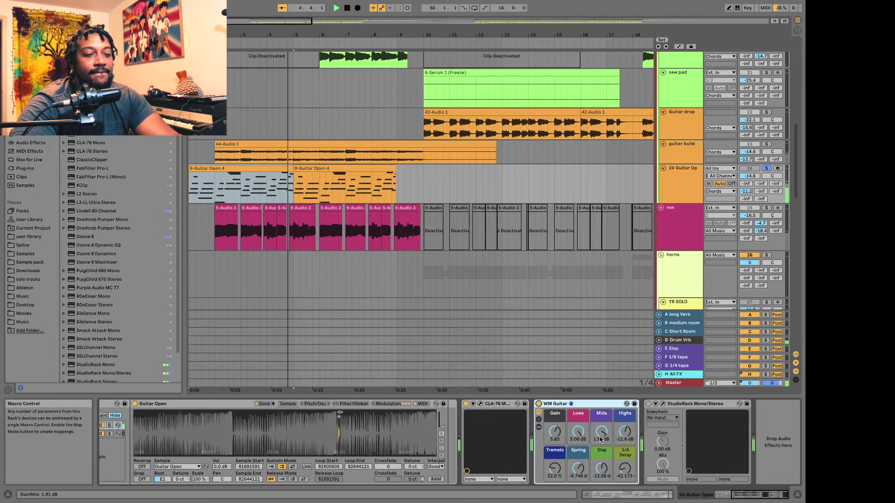
key(space)
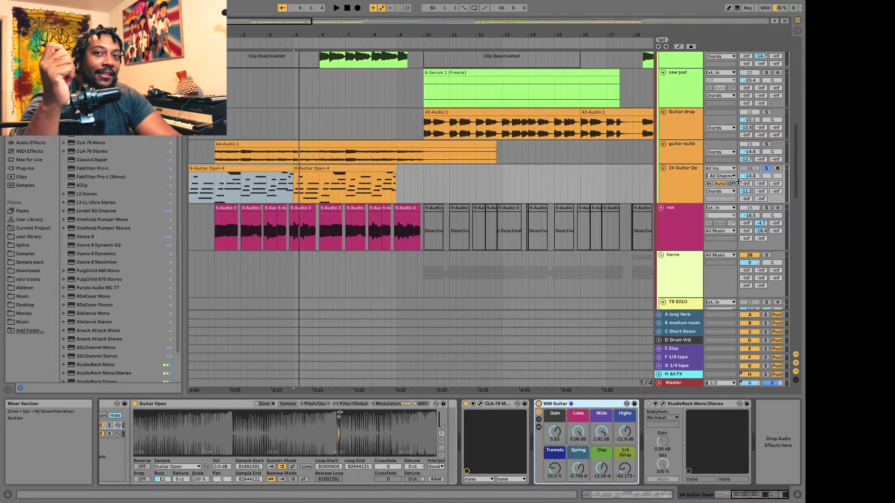
Look over the horn and FX tracks below the guitars, focusing on the TR, TRmid and trb clips from bar 10.
scroll(539, 243, down, 15)
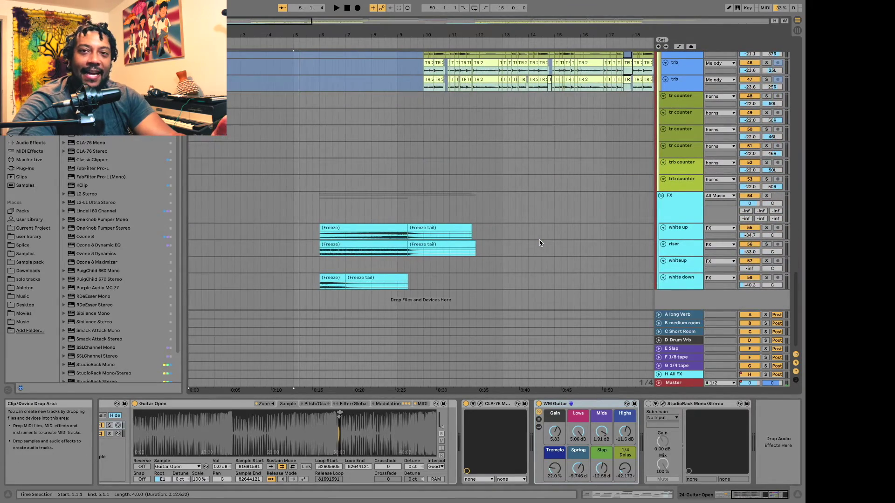
scroll(539, 243, up, 2)
scroll(539, 243, up, 12)
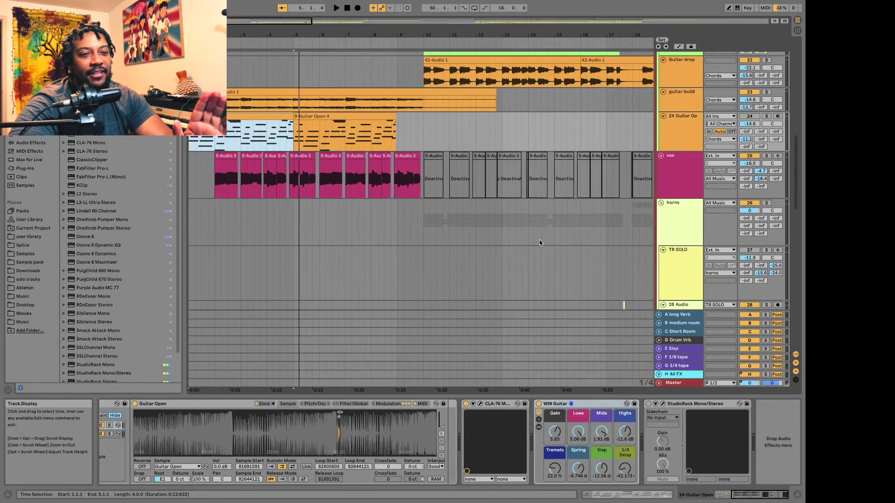
scroll(540, 243, up, 1)
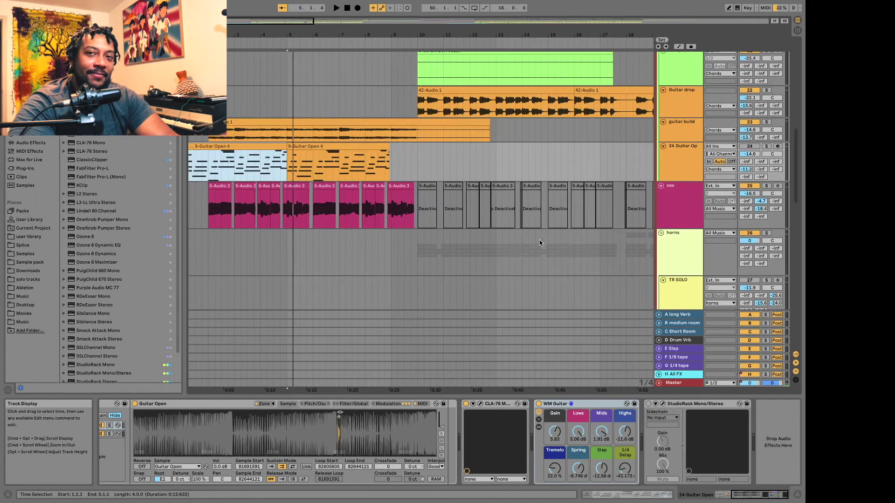
scroll(539, 243, down, 5)
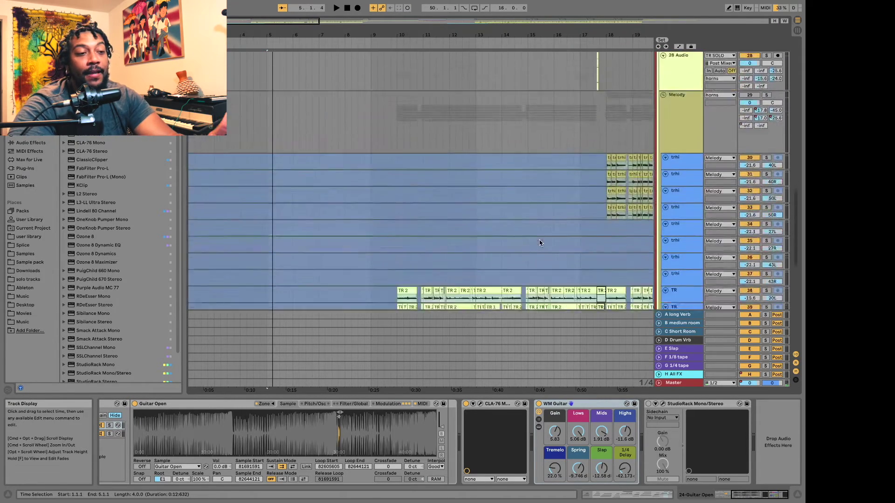
scroll(539, 243, down, 4)
scroll(539, 243, down, 1)
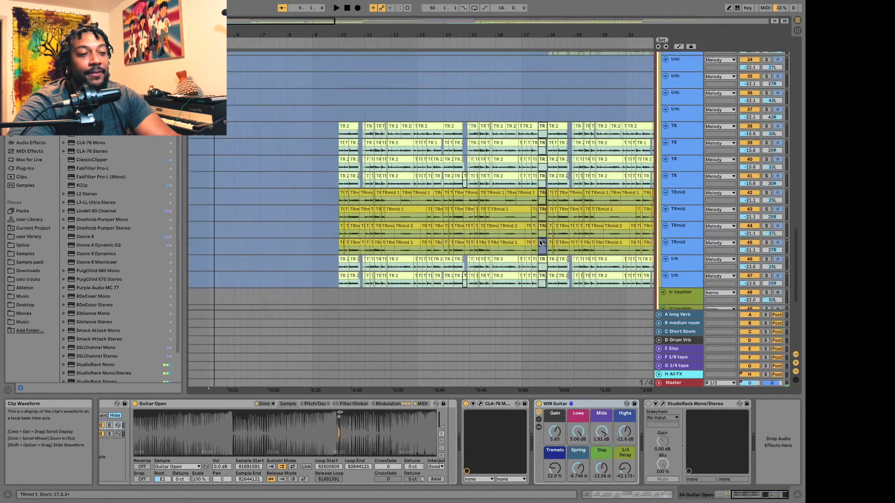
scroll(541, 243, down, 1)
scroll(355, 213, up, 3)
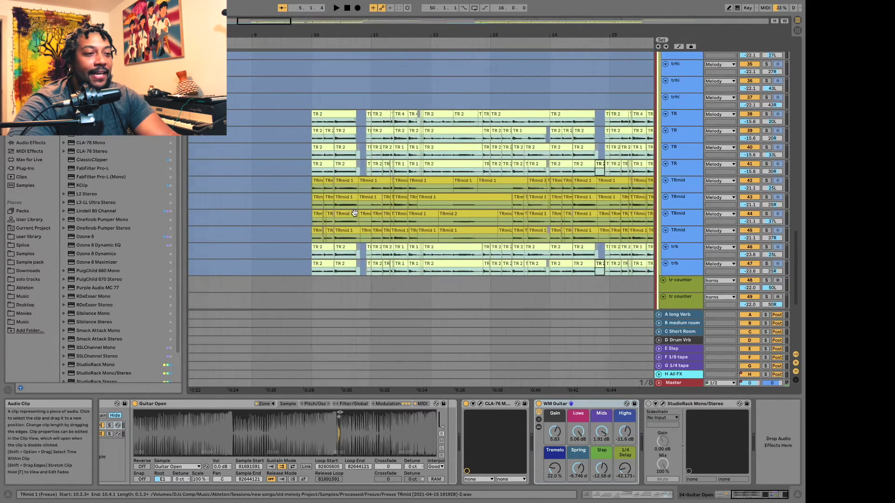
Place the insert mark at bar 10 on the first TR track, solo all four TR tracks and audition them.
scroll(355, 213, up, 1)
click(306, 119)
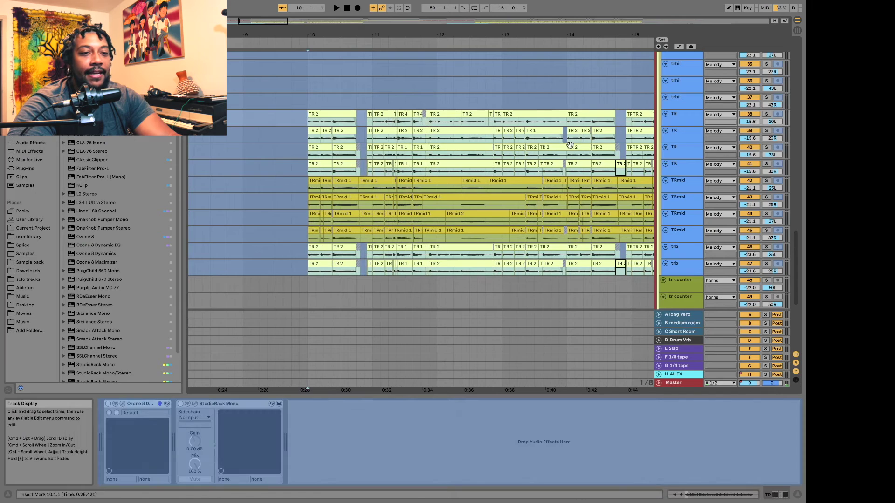
click(680, 118)
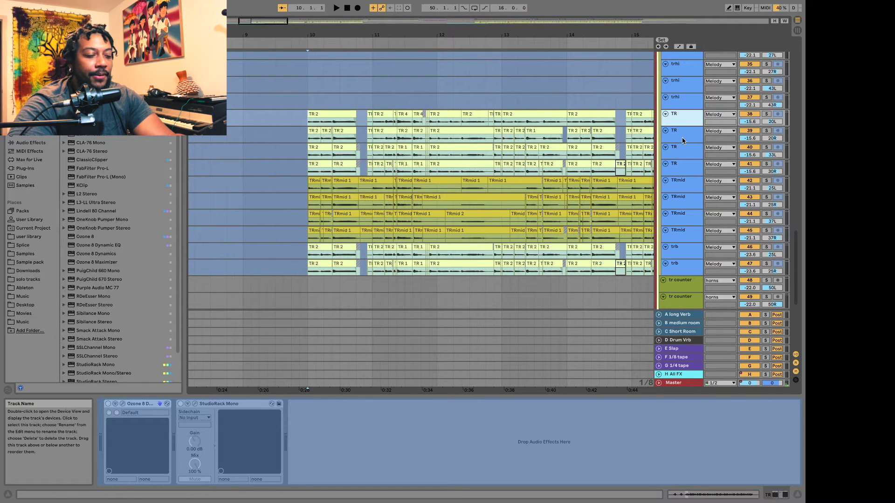
shift+click(688, 167)
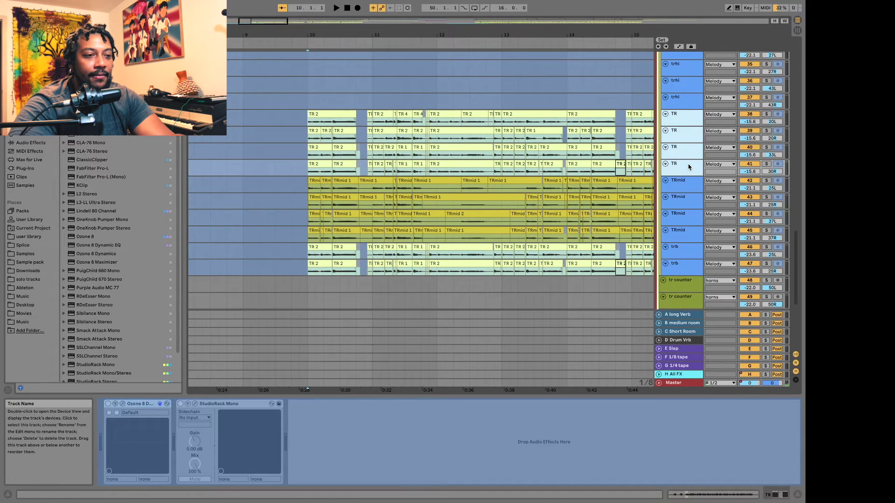
click(766, 114)
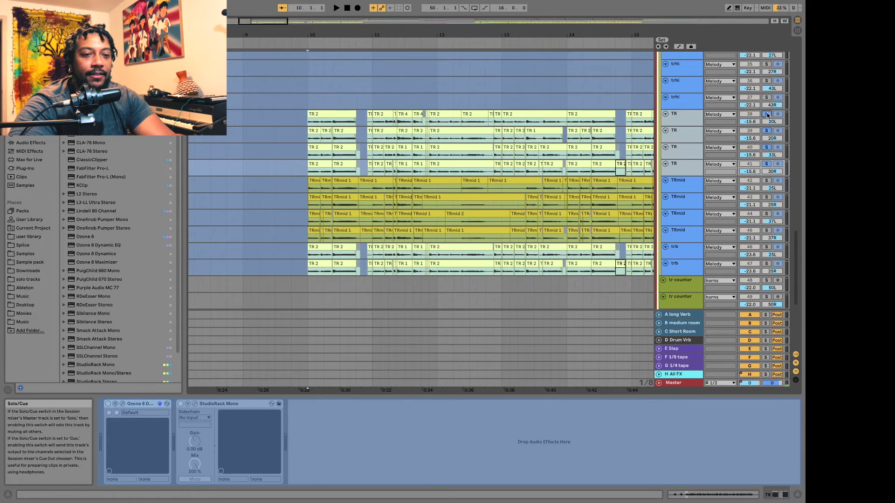
key(space)
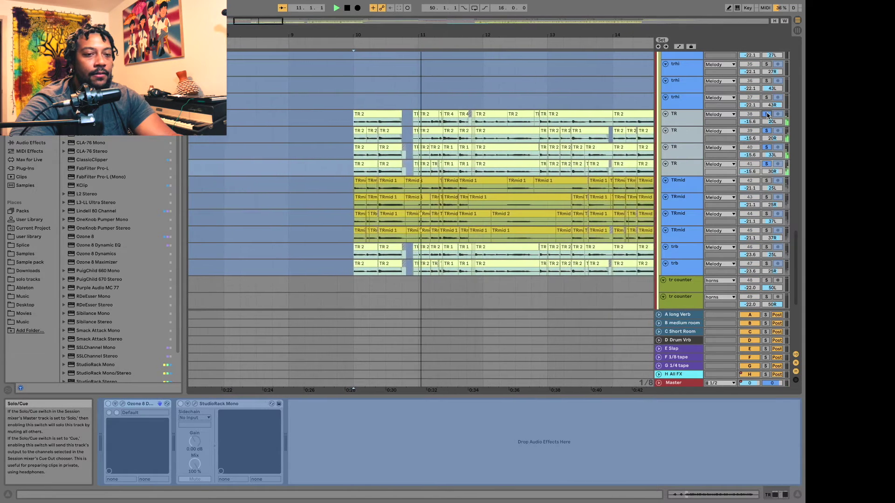
key(space)
Check the Melody group's mixer controls and play the four soloed TR tracks again from bar 10.
scroll(767, 114, up, 3)
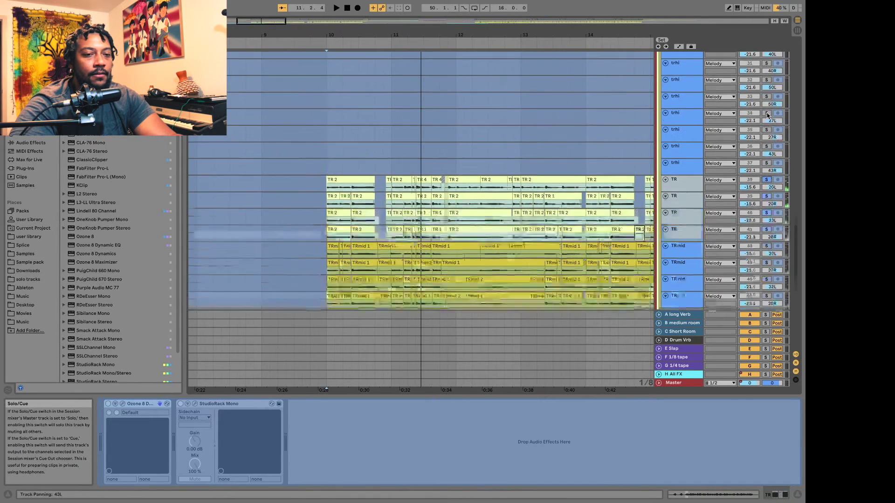
scroll(767, 115, up, 5)
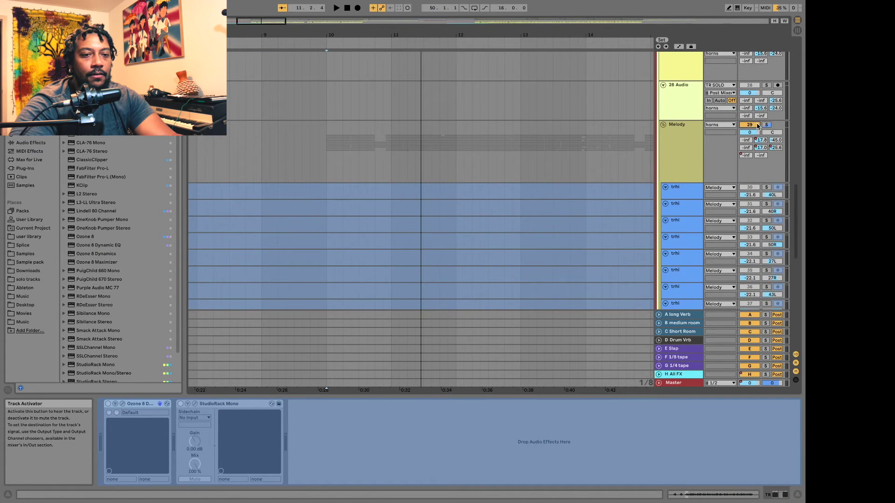
scroll(758, 126, down, 8)
key(space)
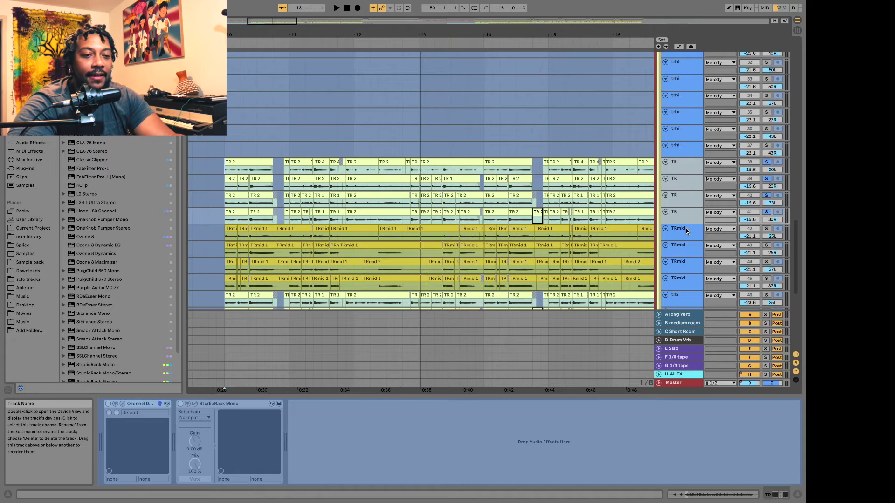
Add the four TRmid tracks to the solo and play them together with the TR tracks from bar 10.
click(702, 233)
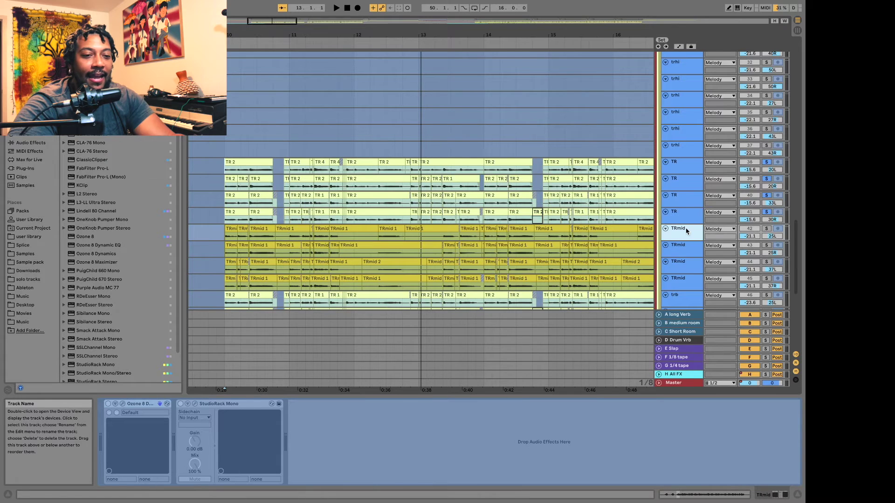
click(767, 228)
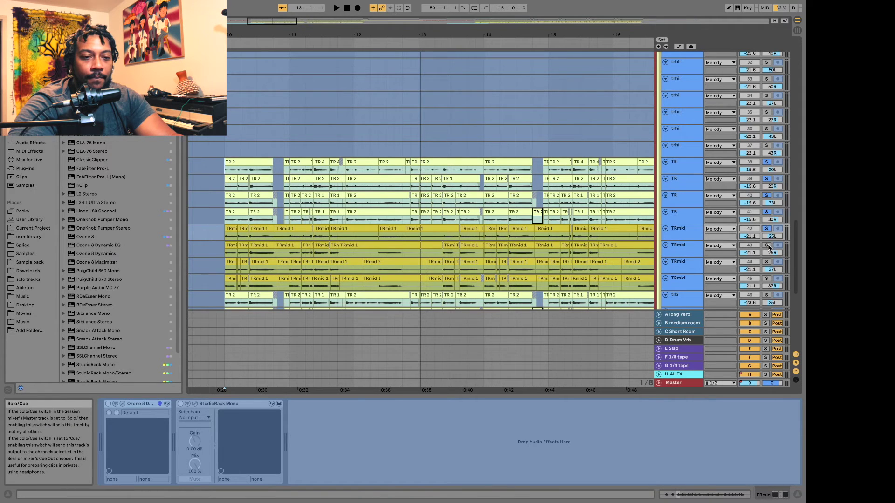
click(766, 245)
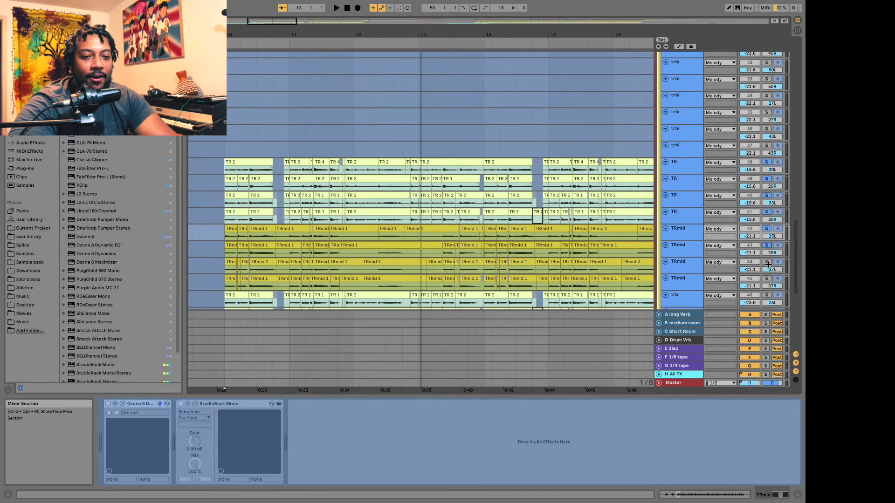
click(767, 262)
click(767, 278)
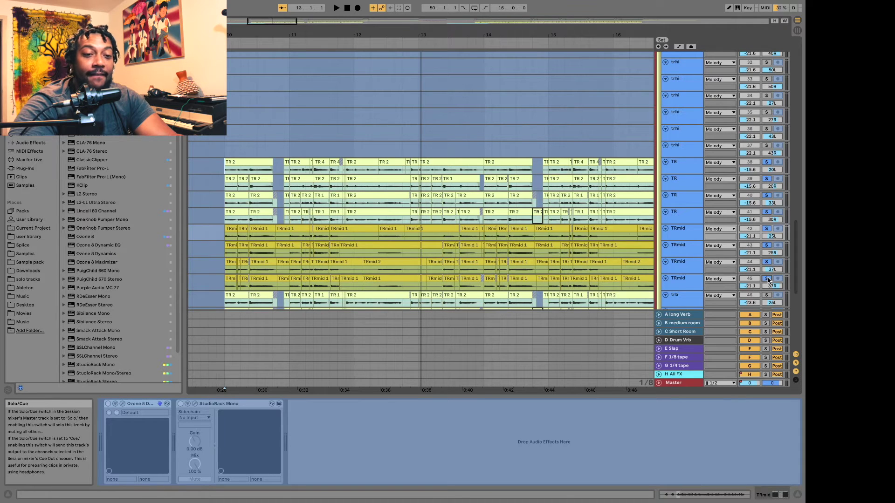
key(space)
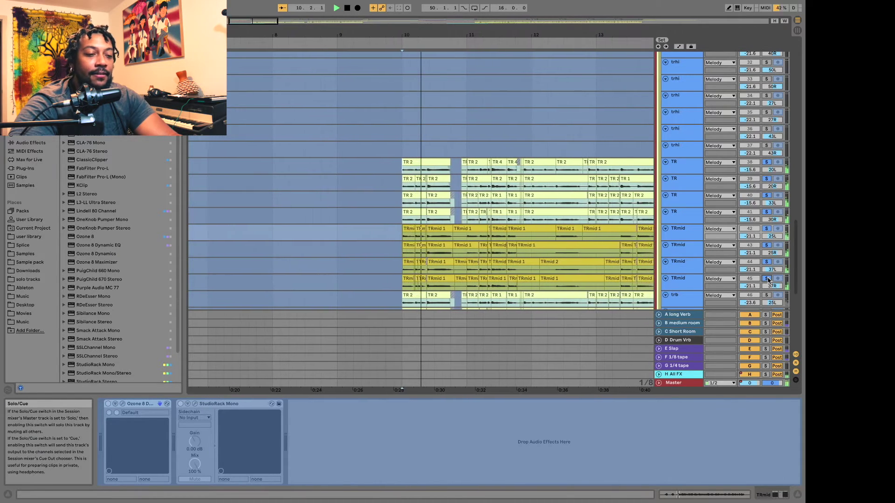
Add the two trb tracks to the solo and audition the combined horn melody layers.
scroll(768, 279, down, 4)
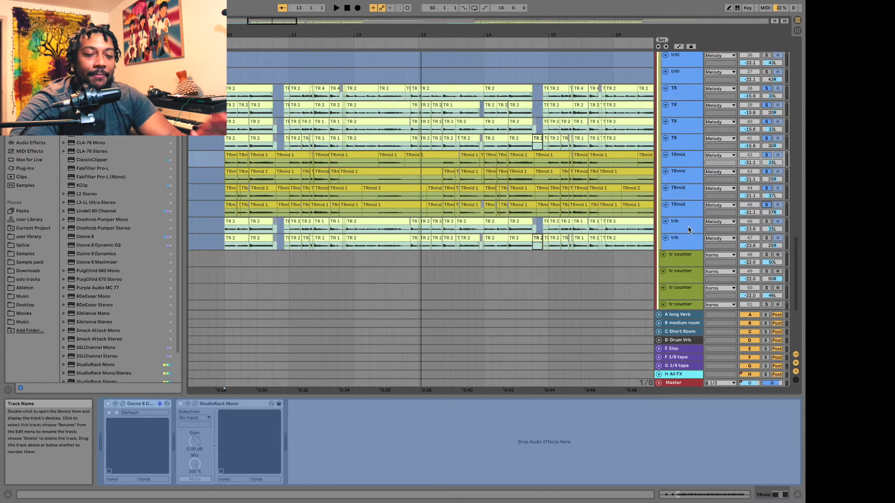
click(766, 222)
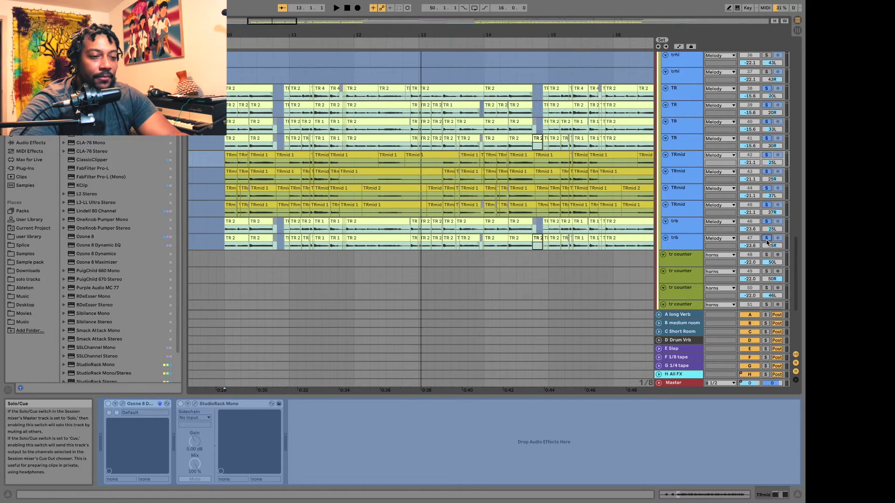
key(space)
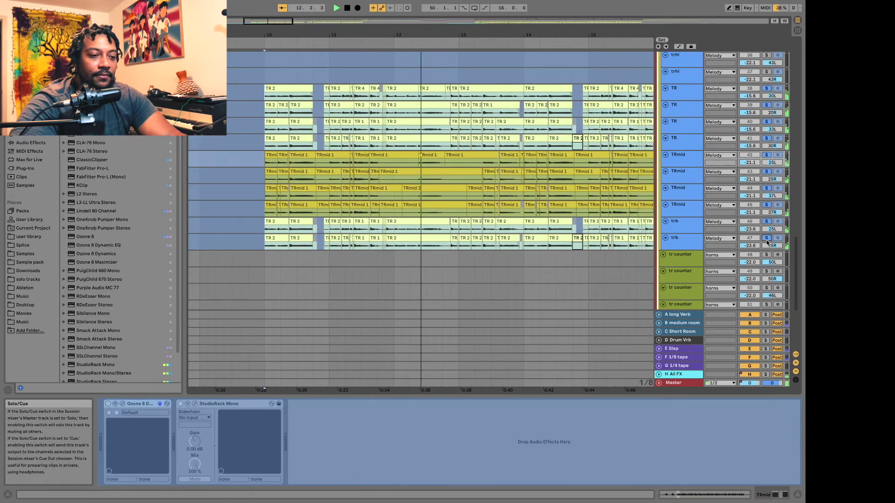
key(space)
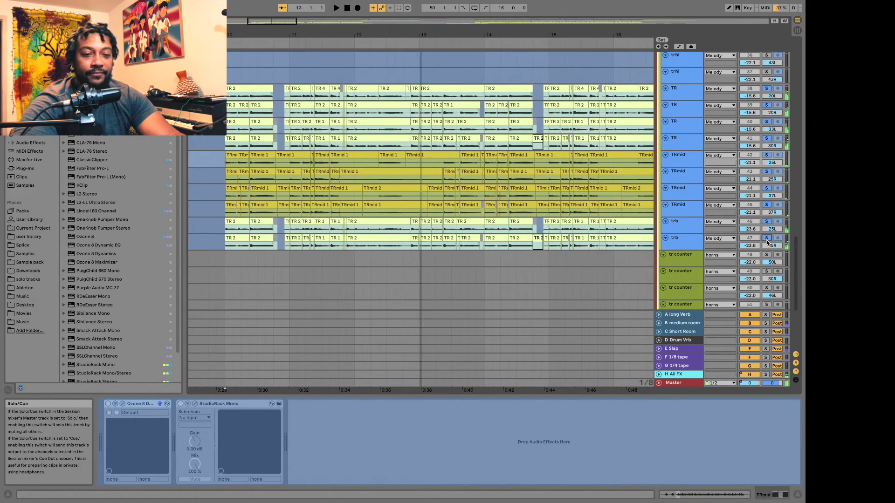
Add the upper four trhi tracks to the solo, place the insert mark at bar 18 and audition the layered horns.
scroll(607, 215, up, 5)
scroll(607, 214, right, 3)
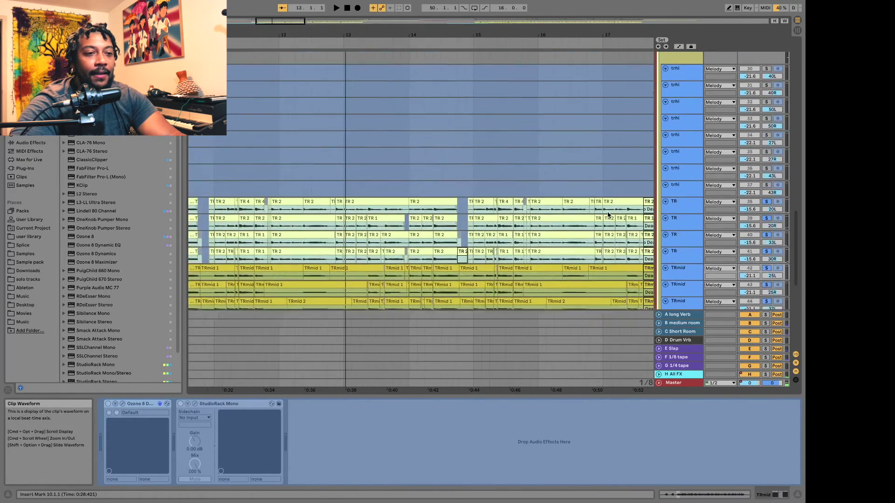
scroll(607, 215, down, 2)
scroll(608, 215, right, 5)
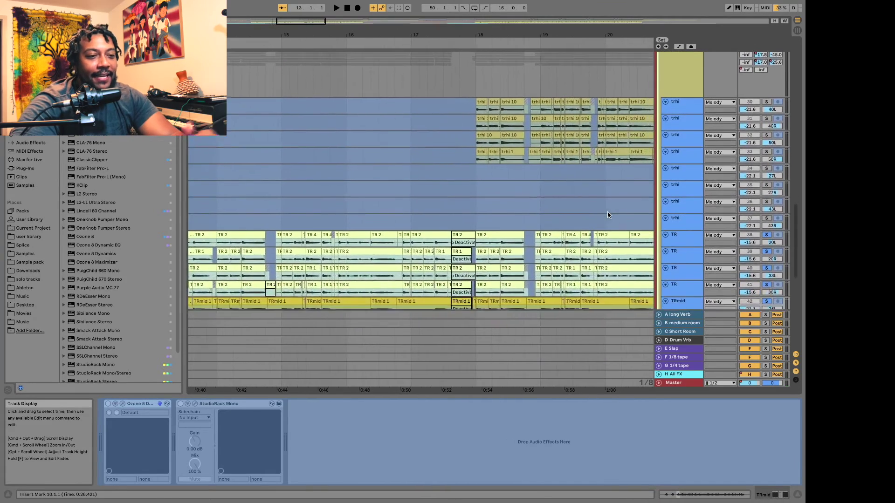
scroll(607, 215, down, 1)
scroll(607, 214, right, 2)
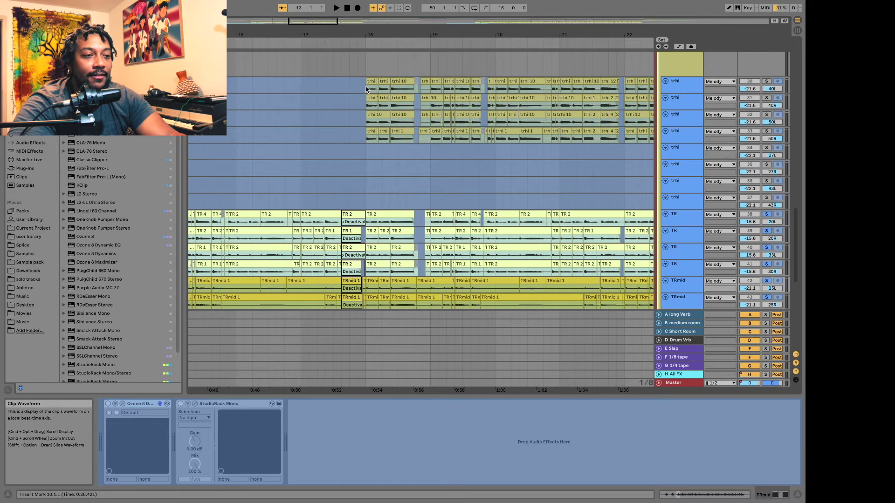
click(767, 98)
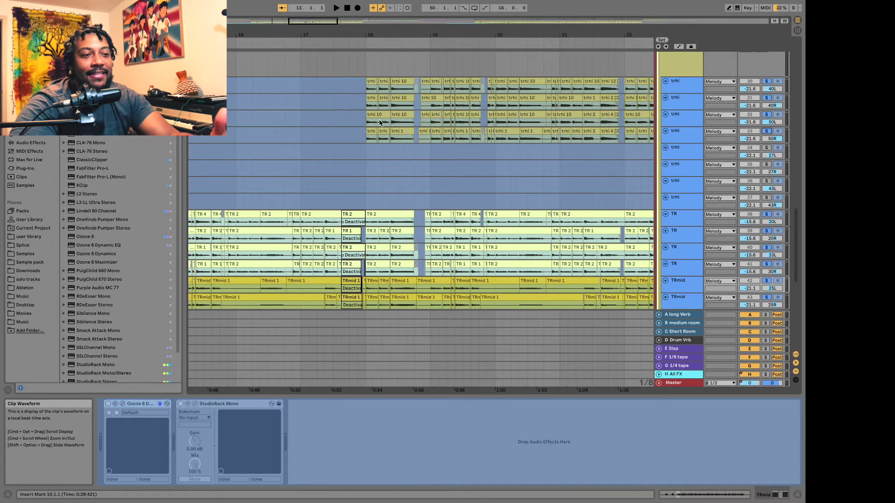
click(365, 91)
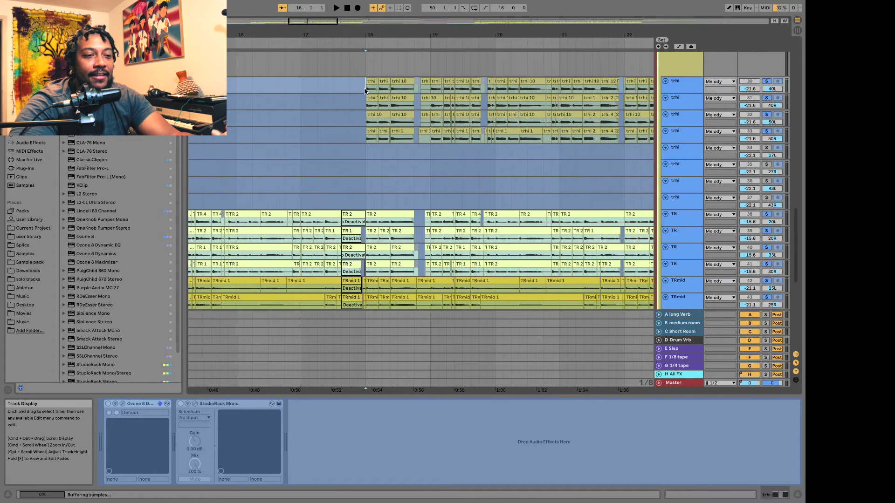
key(space)
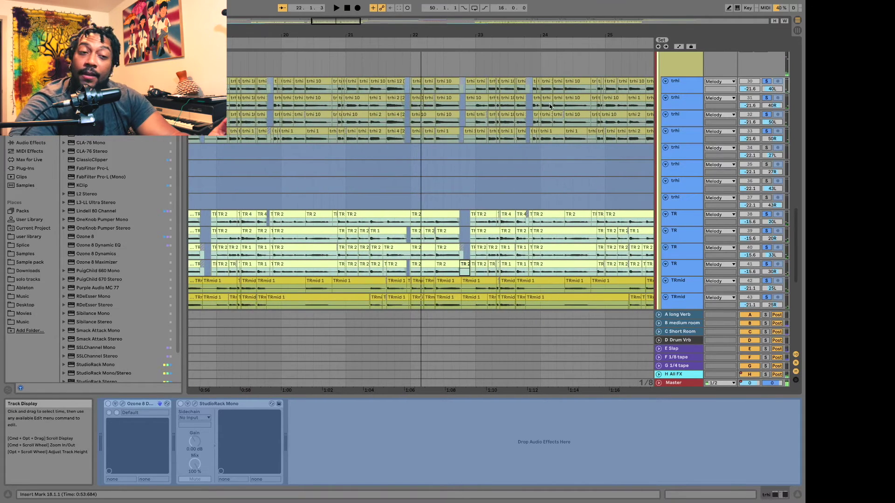
Clear the solo on all horn tracks and play the full mix from bar 18.
scroll(615, 199, up, 1)
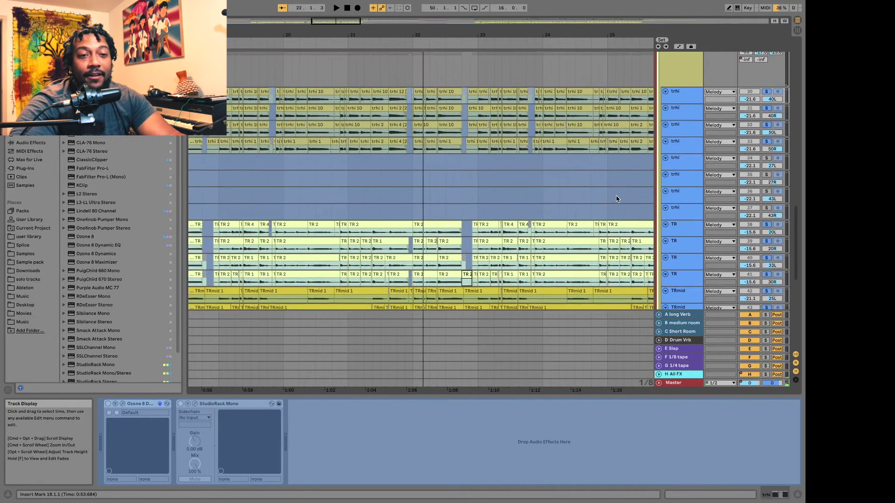
click(767, 92)
key(space)
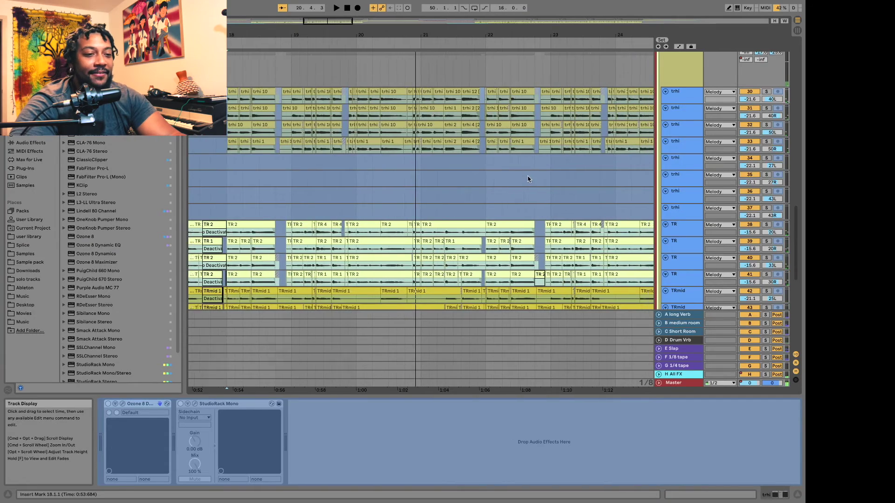
Place the insert mark at 25.3.1 on the TR SOLO track, just before its first clip, and play the solo in the mix.
scroll(529, 177, right, 10)
scroll(529, 179, up, 10)
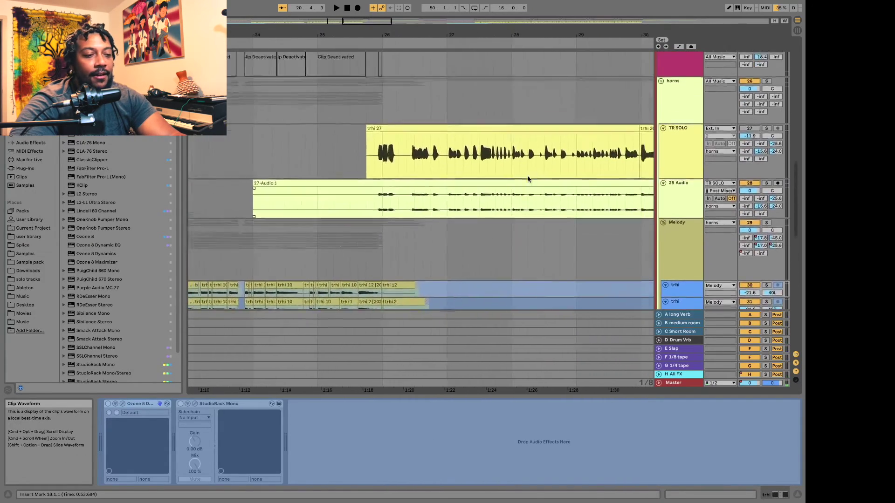
click(338, 172)
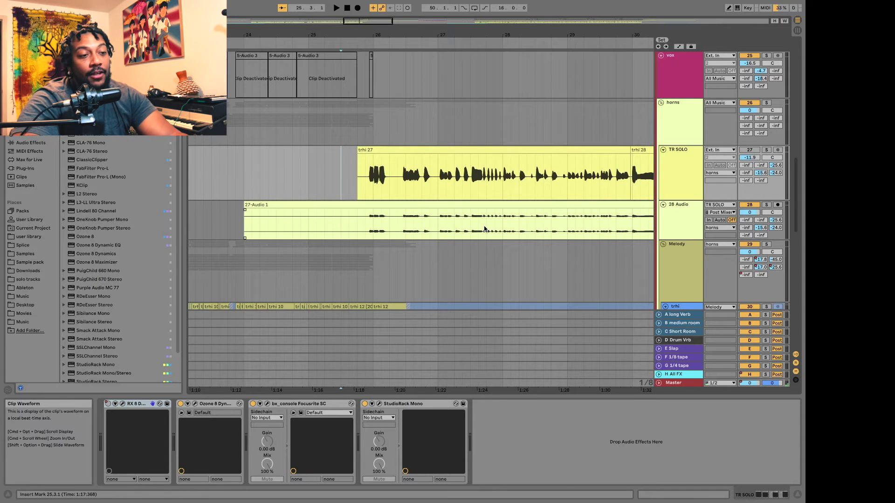
scroll(484, 229, down, 5)
scroll(484, 229, right, 2)
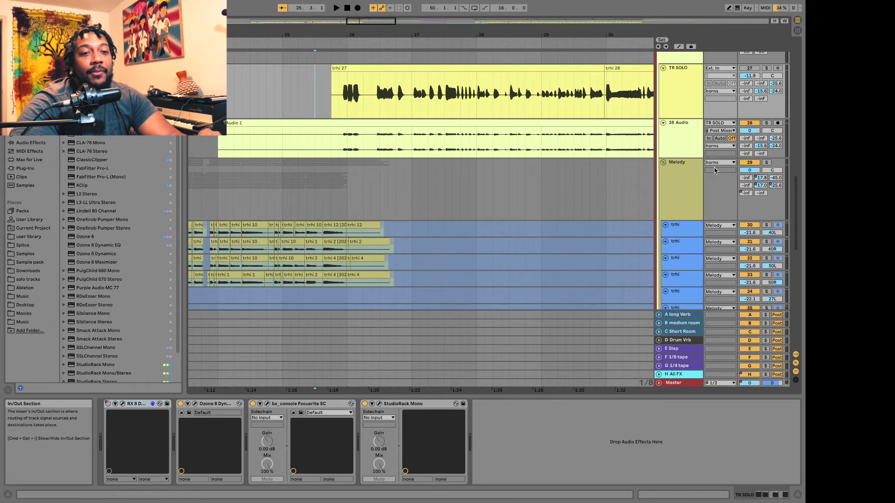
key(space)
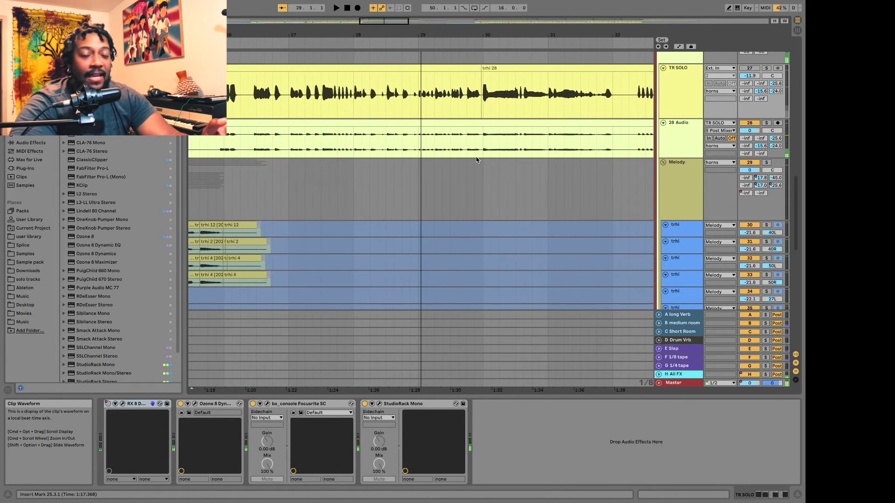
Look over the horn melody and counter tracks down to the FX group, and place the insert mark at bar 33 on the white up track.
scroll(397, 186, down, 1)
scroll(397, 186, left, 3)
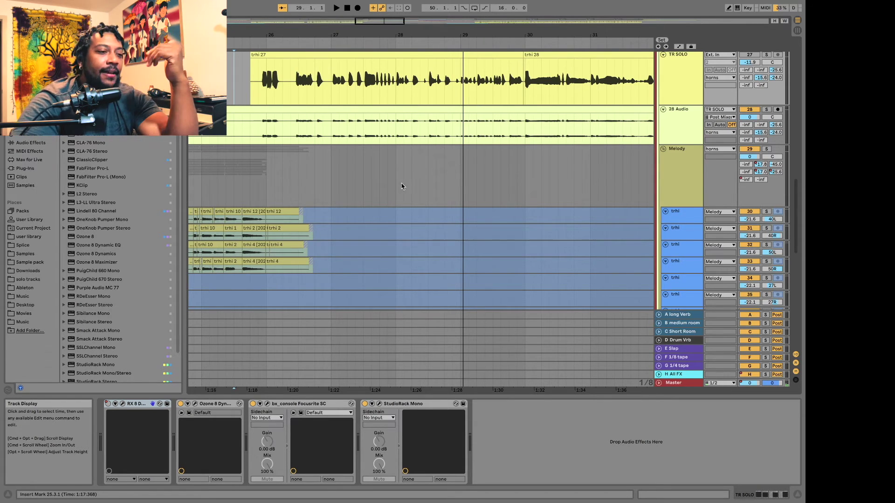
scroll(441, 181, down, 5)
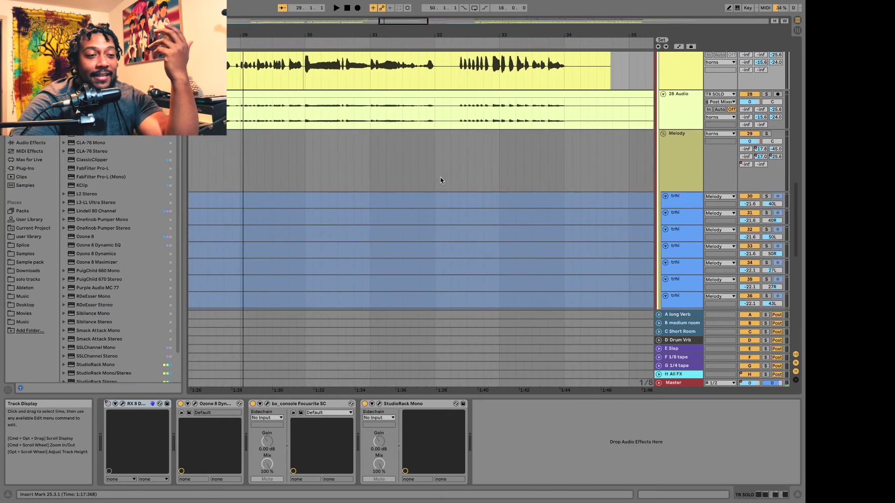
scroll(441, 181, down, 3)
scroll(441, 181, right, 4)
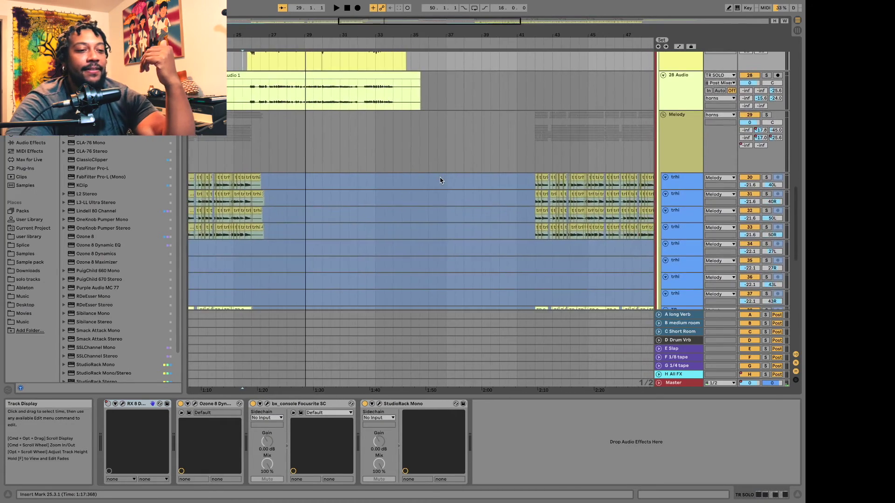
scroll(441, 180, down, 6)
scroll(441, 181, right, 2)
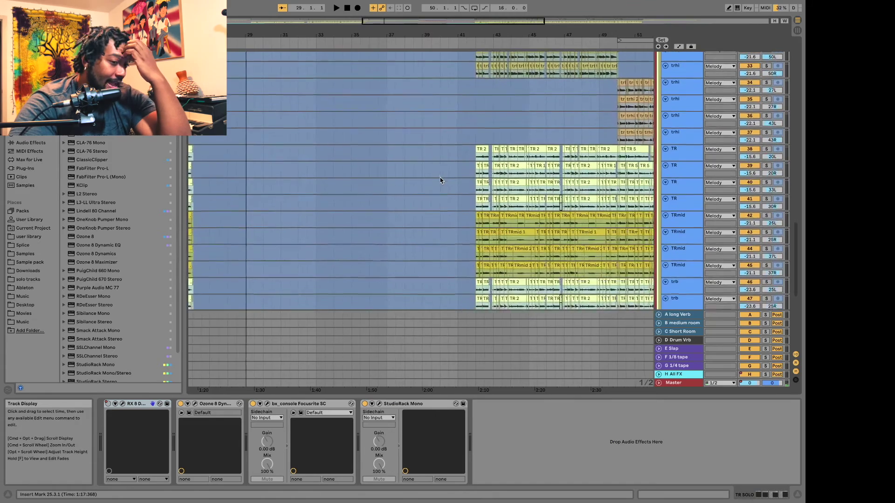
scroll(441, 181, down, 5)
scroll(441, 181, left, 1)
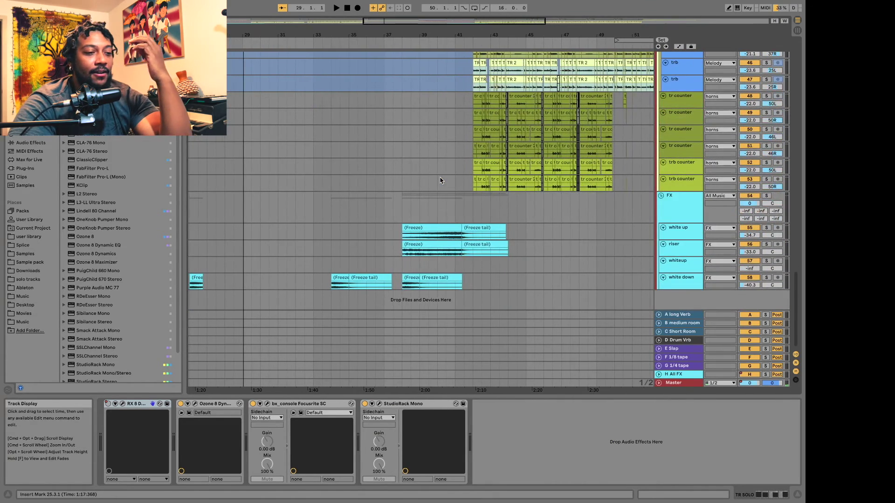
click(311, 237)
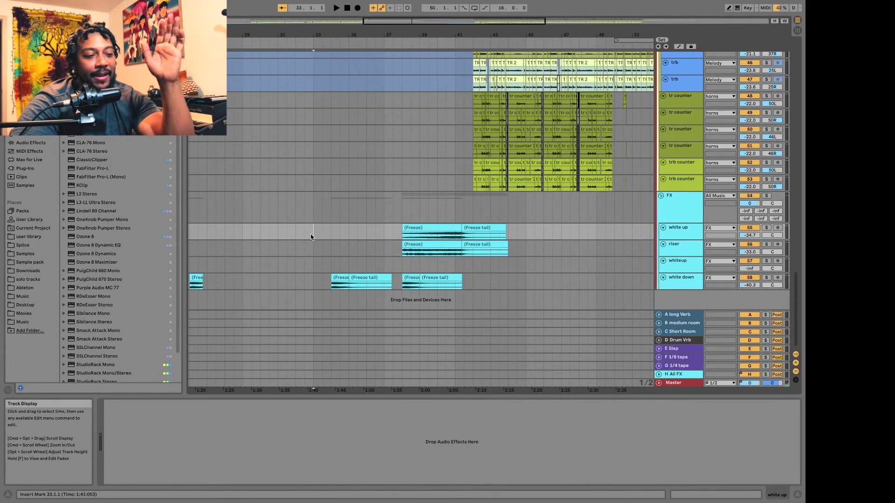
Solo the white down track, audition its frozen clip from bar 34 and clear the solo.
scroll(354, 274, left, 1)
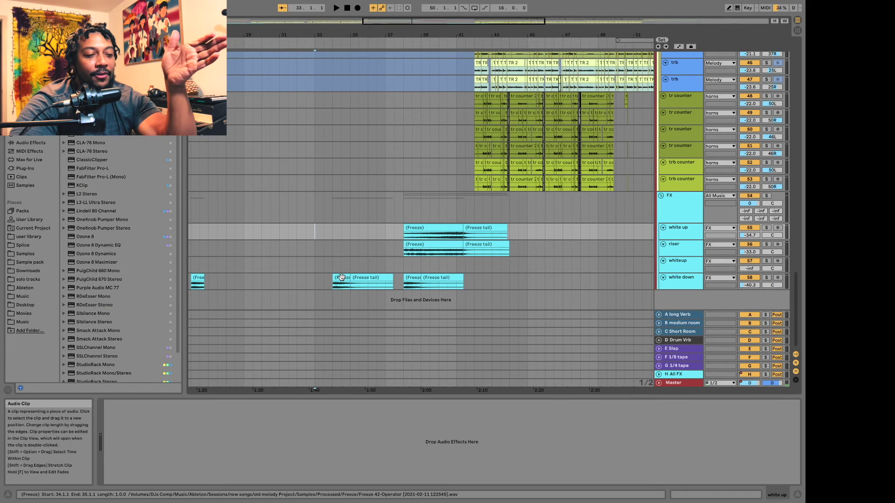
click(341, 277)
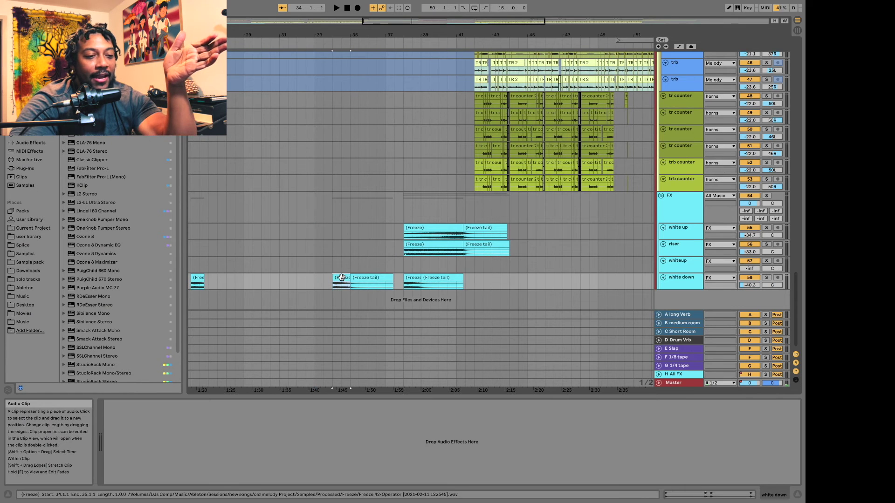
click(767, 278)
key(space)
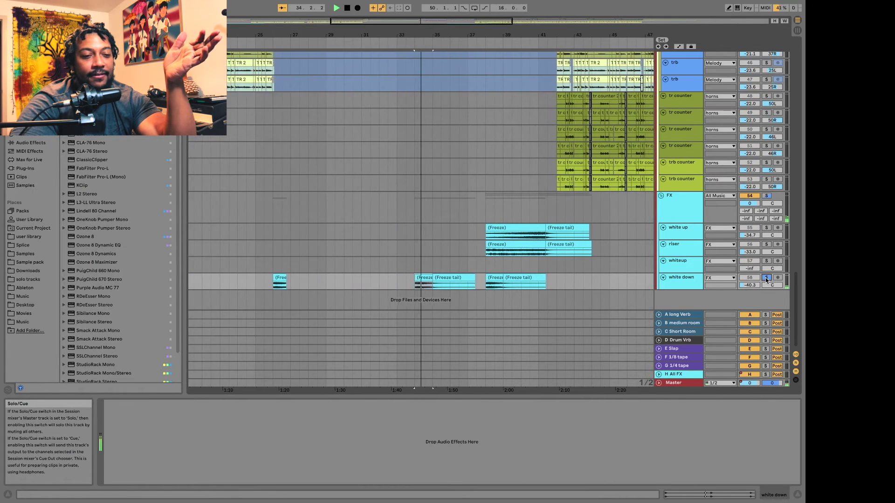
key(space)
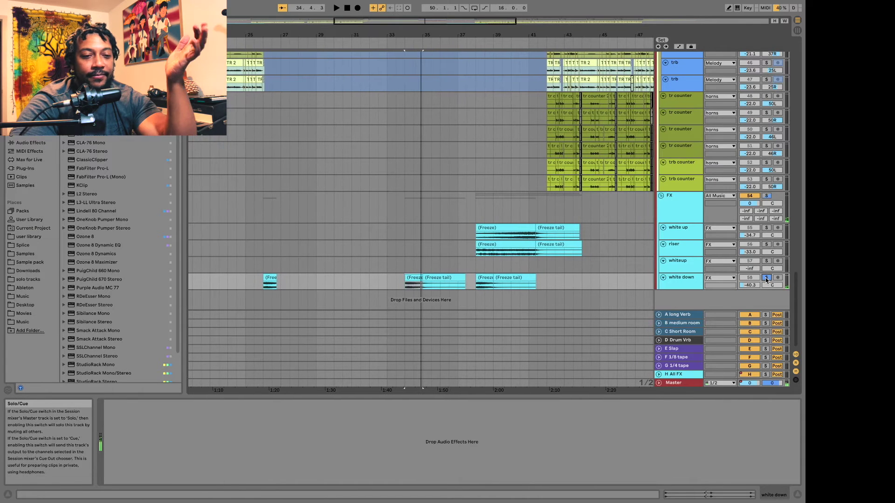
click(767, 278)
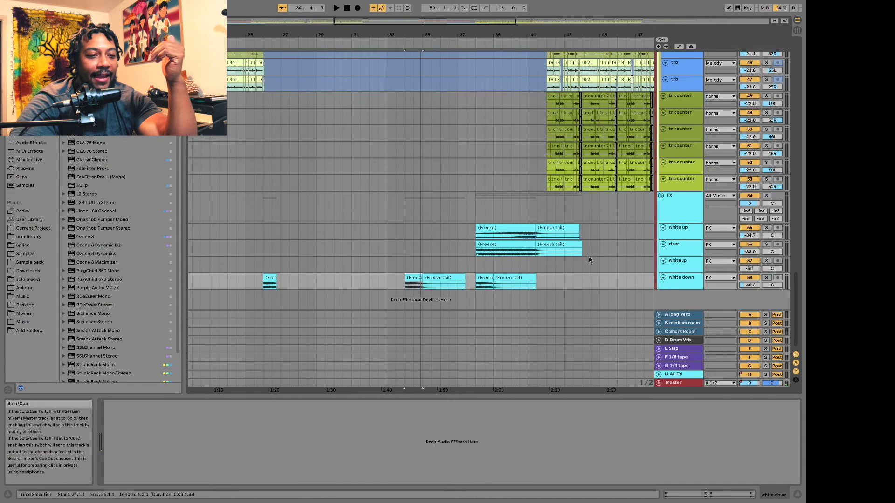
Solo the FX group to audition the white up and riser clips from bar 38, and replay the passage in the full mix.
click(511, 239)
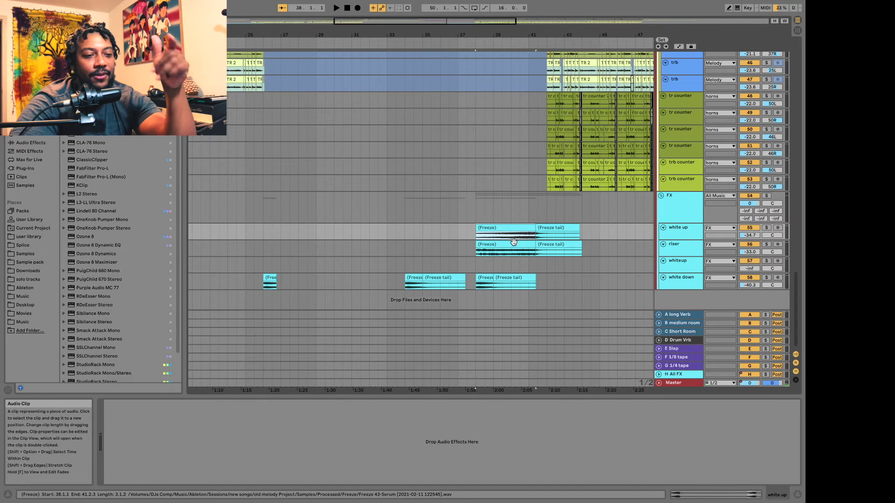
click(513, 242)
click(767, 196)
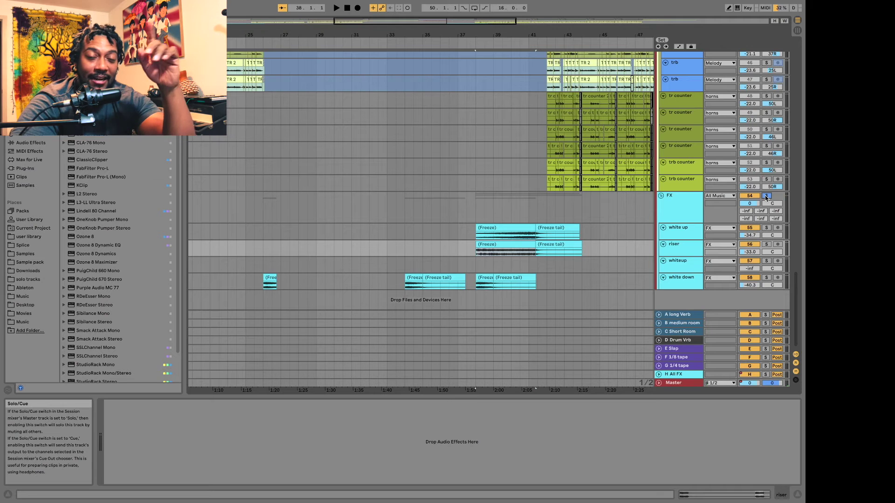
key(space)
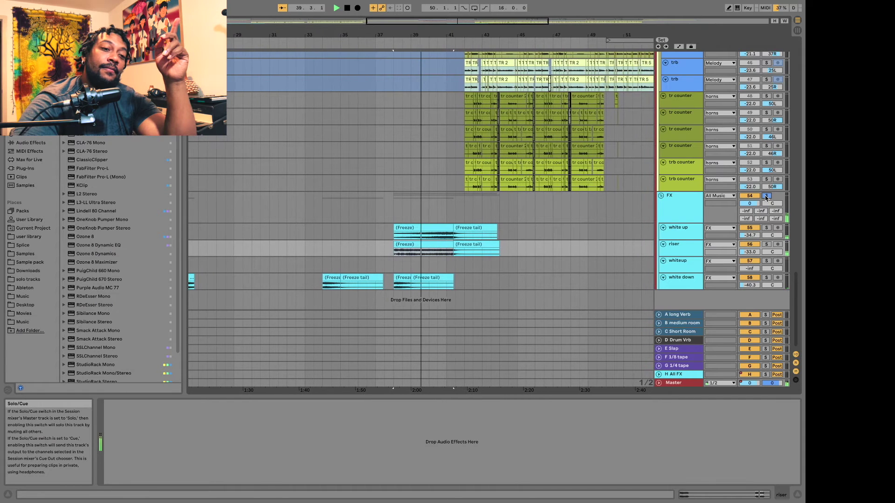
key(space)
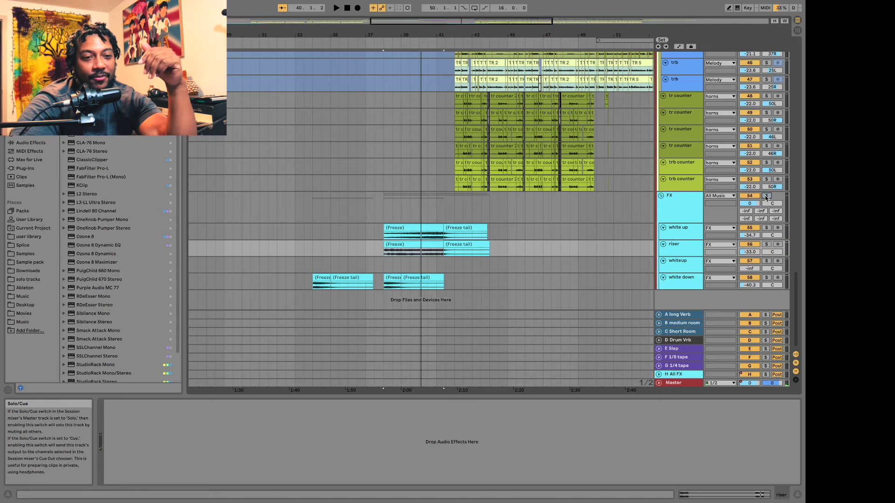
key(space)
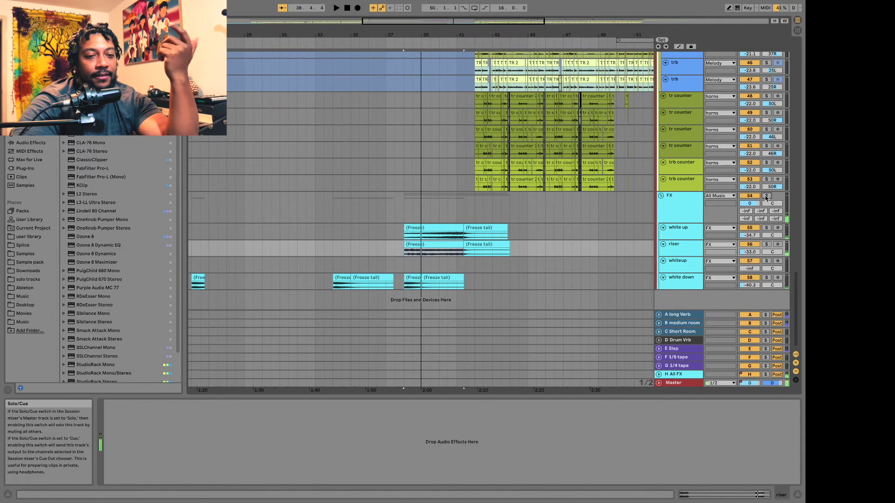
Place the insert mark at bar 42 on the first tr counter track and look over the layered horn tracks in that section.
scroll(529, 247, up, 5)
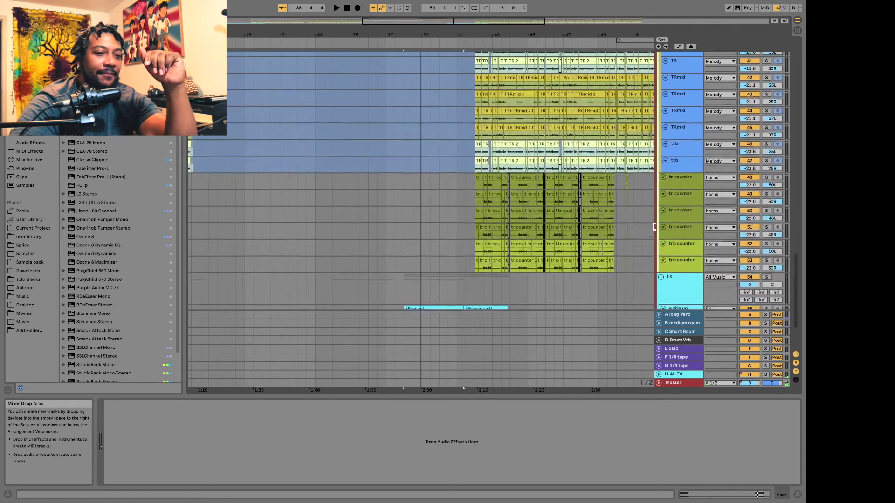
scroll(529, 247, up, 2)
scroll(530, 249, right, 2)
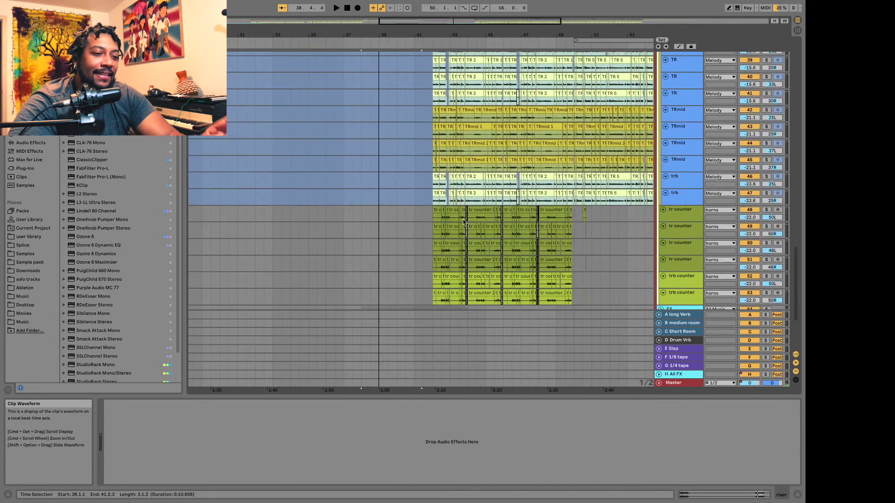
click(431, 222)
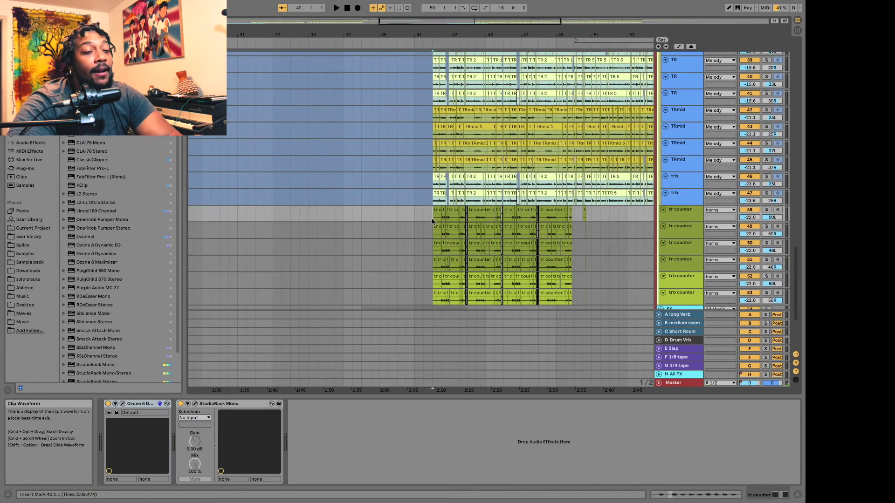
scroll(432, 222, up, 6)
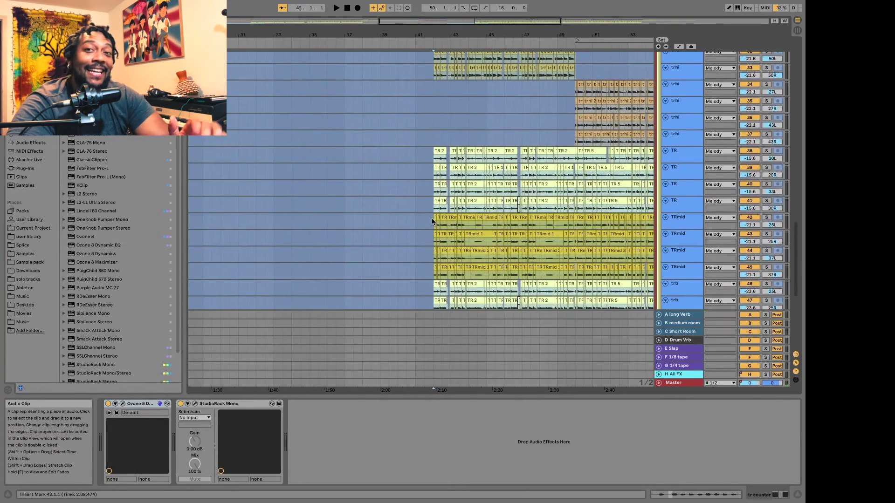
scroll(431, 222, up, 5)
scroll(431, 221, right, 2)
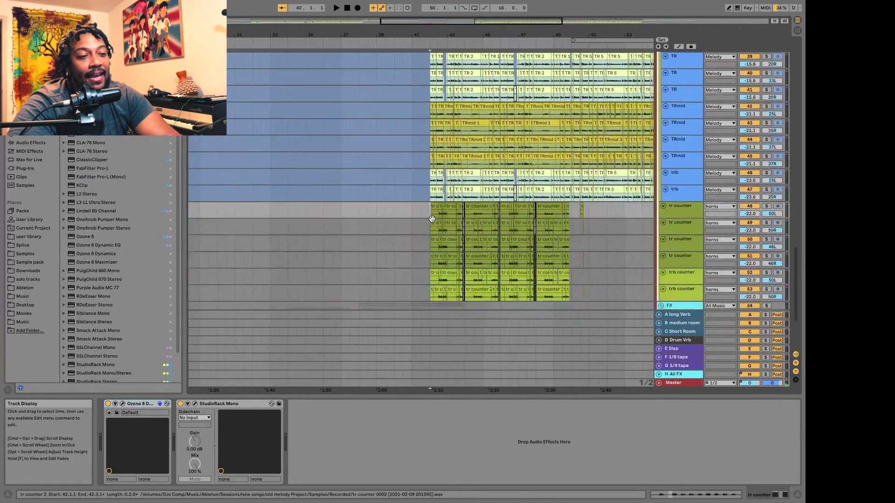
scroll(431, 222, up, 2)
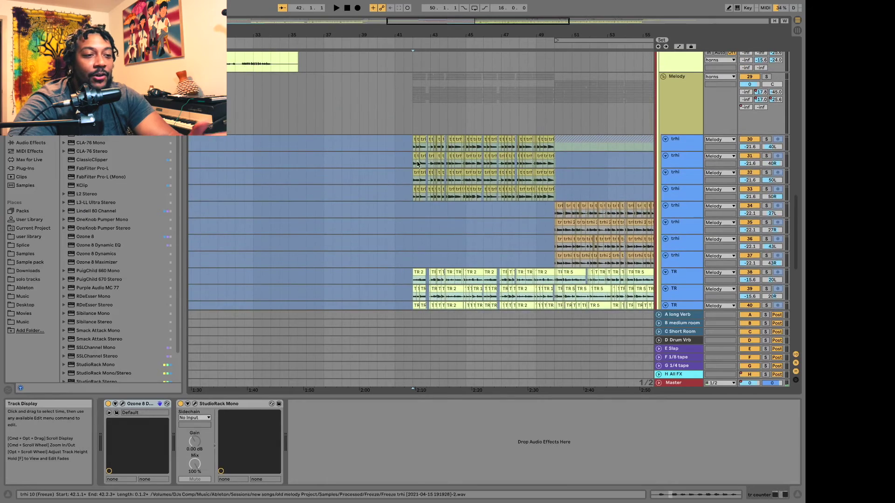
scroll(434, 161, down, 8)
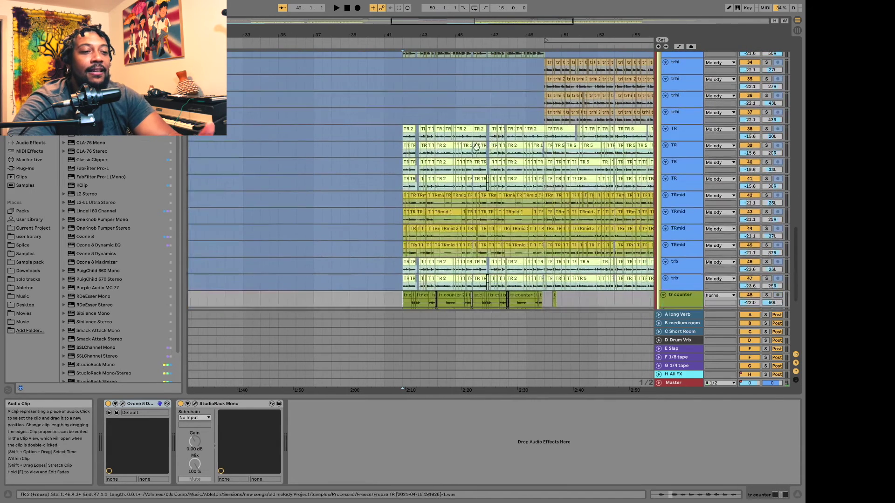
scroll(430, 140, down, 4)
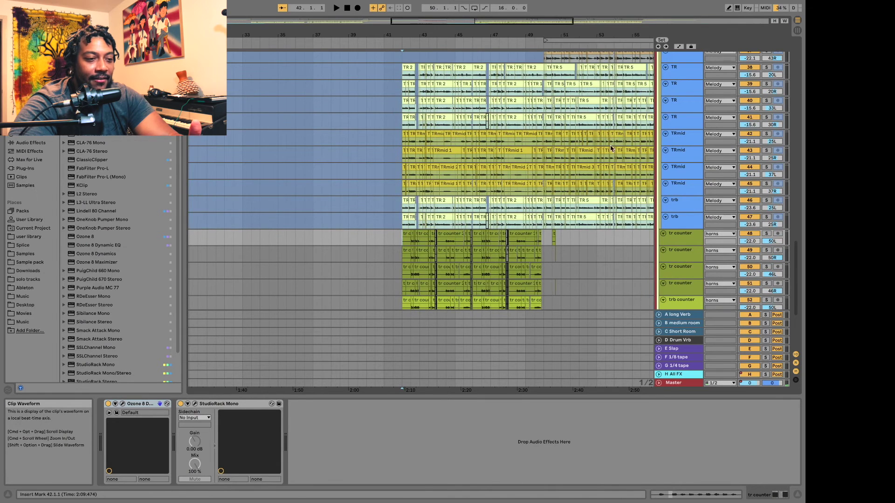
scroll(538, 164, down, 4)
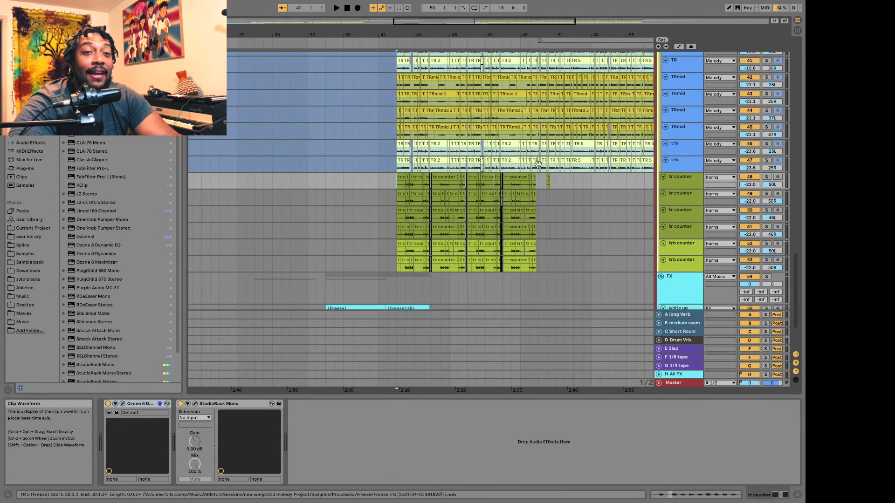
Solo the four tr counter and two trb counter tracks to audition them from bar 42, and replay the passage with the solo cleared.
click(690, 184)
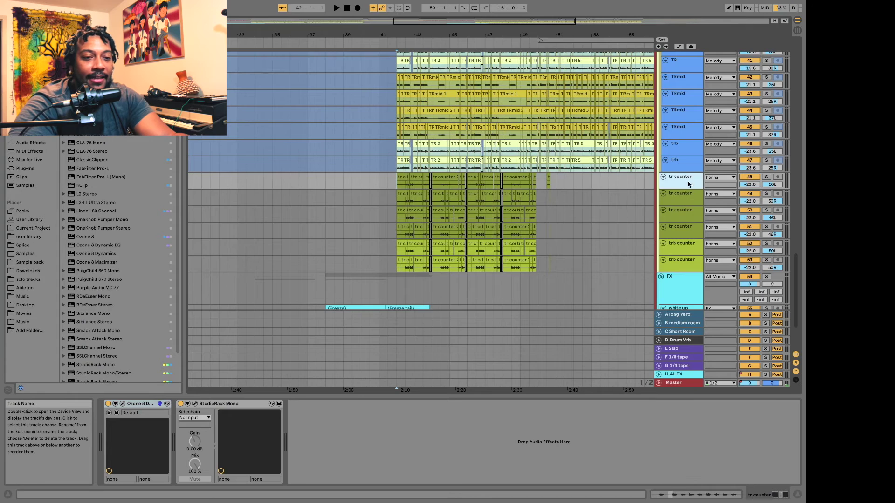
shift+click(684, 268)
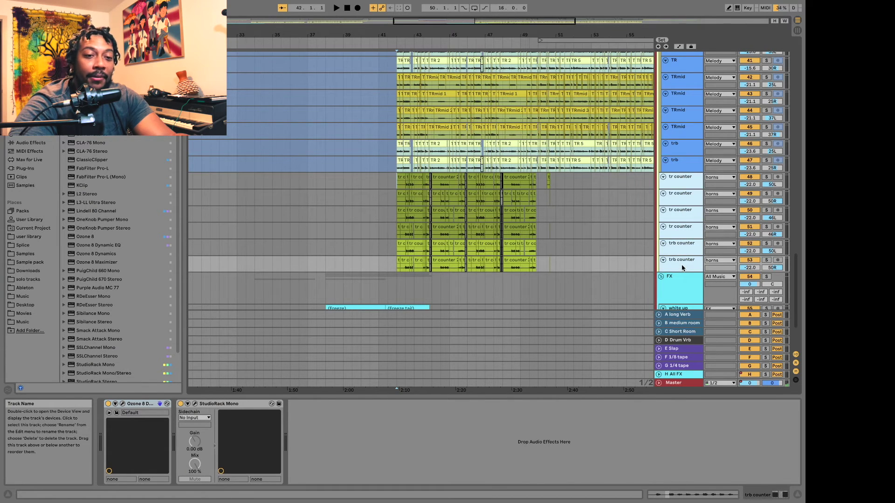
click(767, 177)
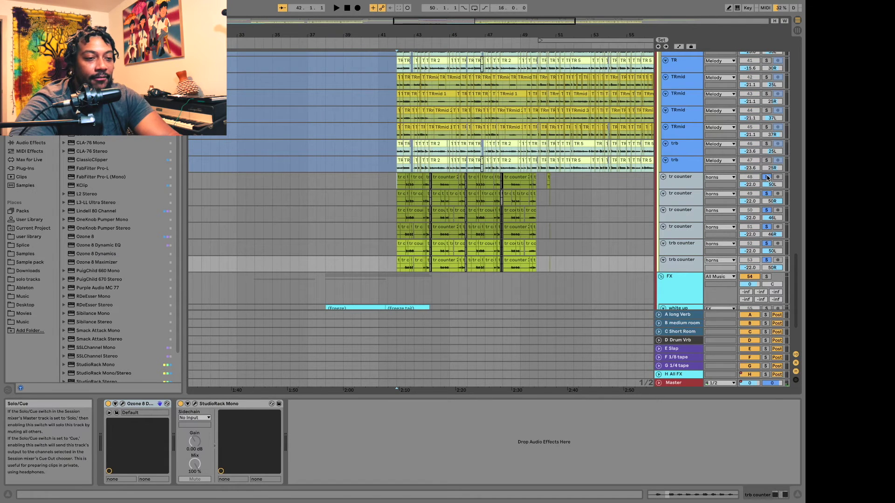
key(space)
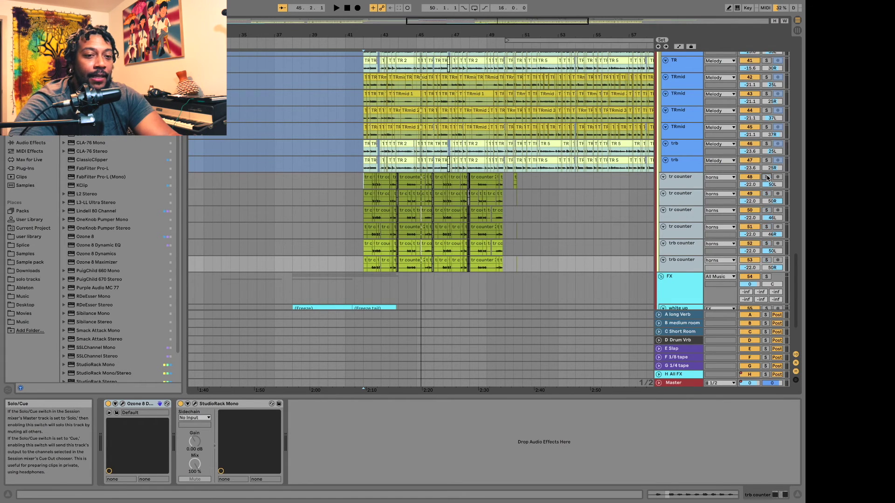
key(space)
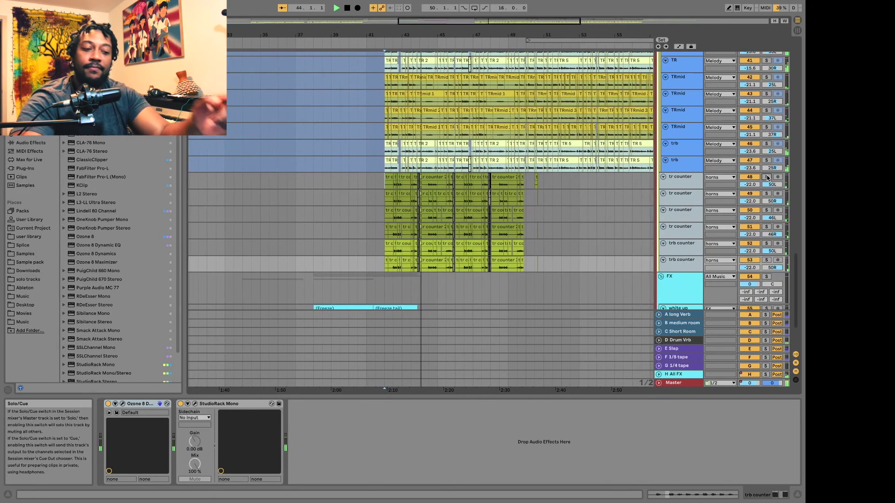
key(space)
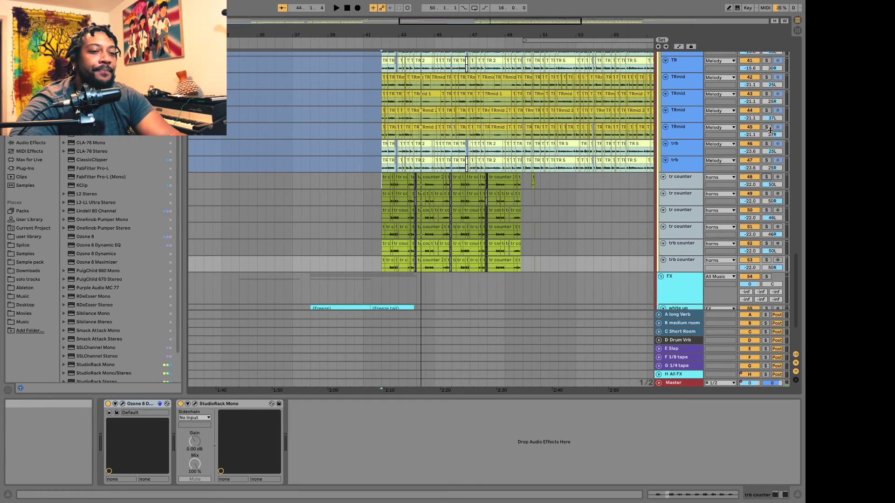
Place the insert mark at bar 50 and solo the four TR tracks together to audition them from there.
scroll(556, 205, right, 5)
scroll(556, 205, up, 5)
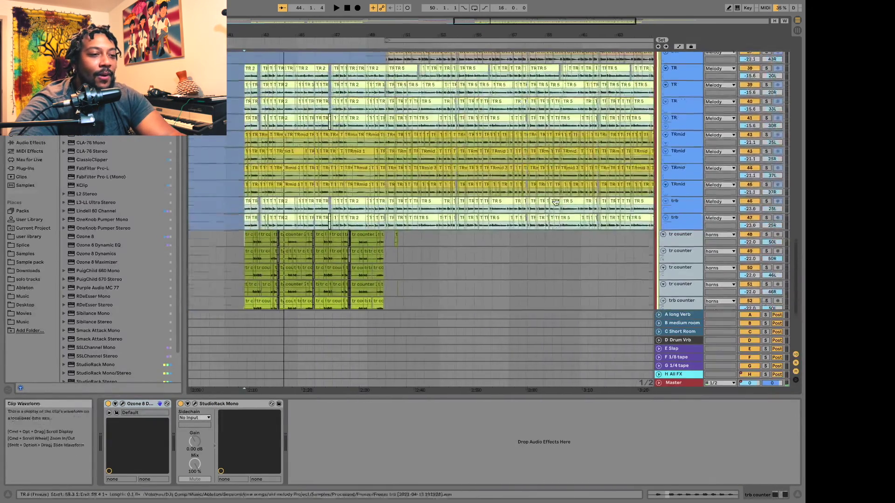
scroll(556, 205, right, 2)
scroll(556, 205, up, 3)
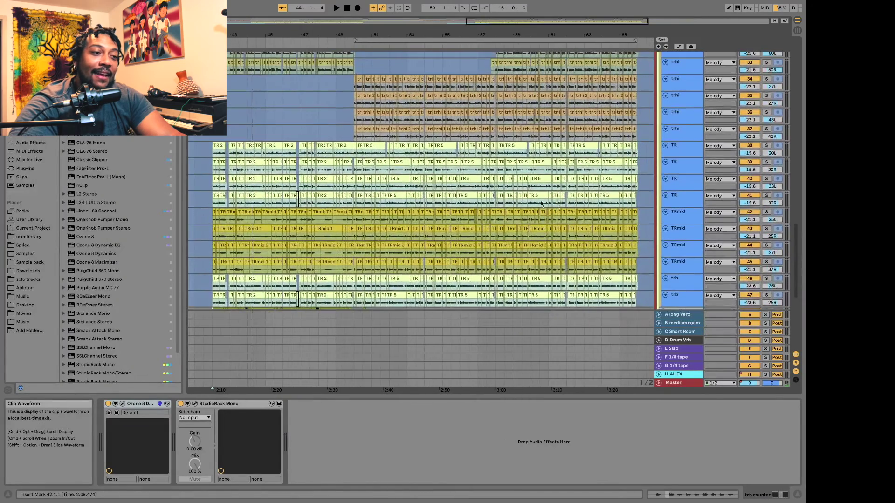
click(355, 108)
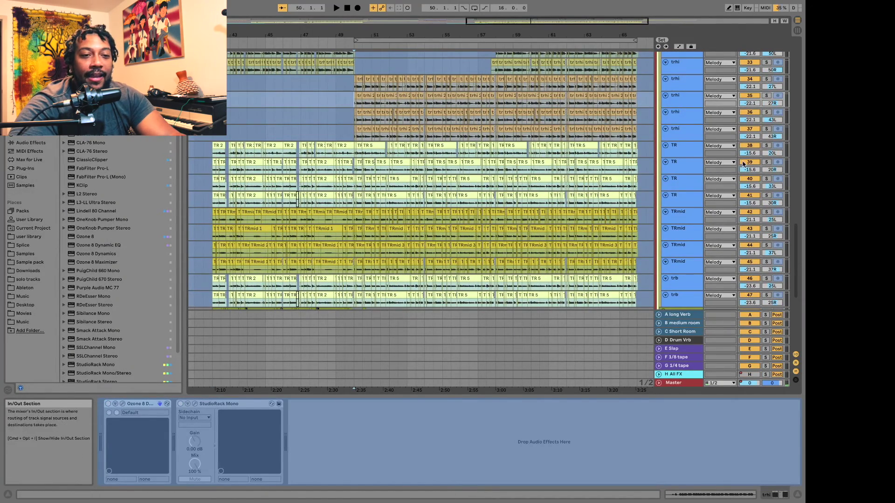
click(691, 151)
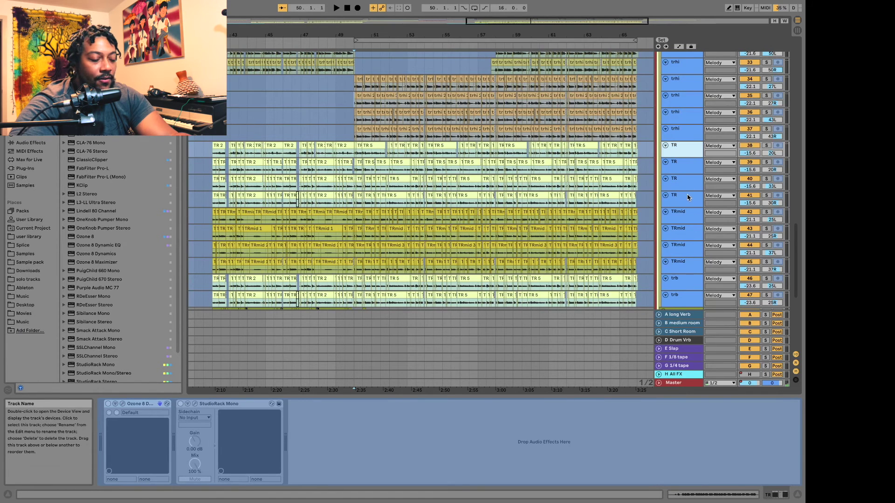
shift+click(688, 198)
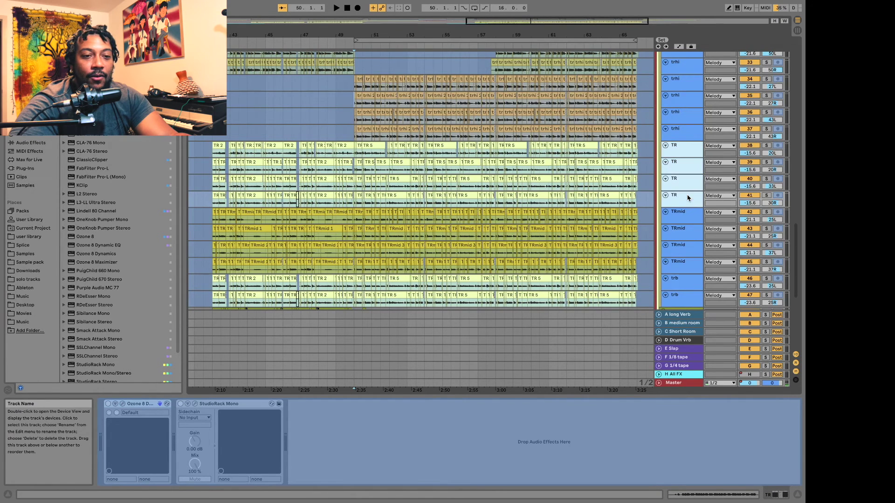
click(767, 146)
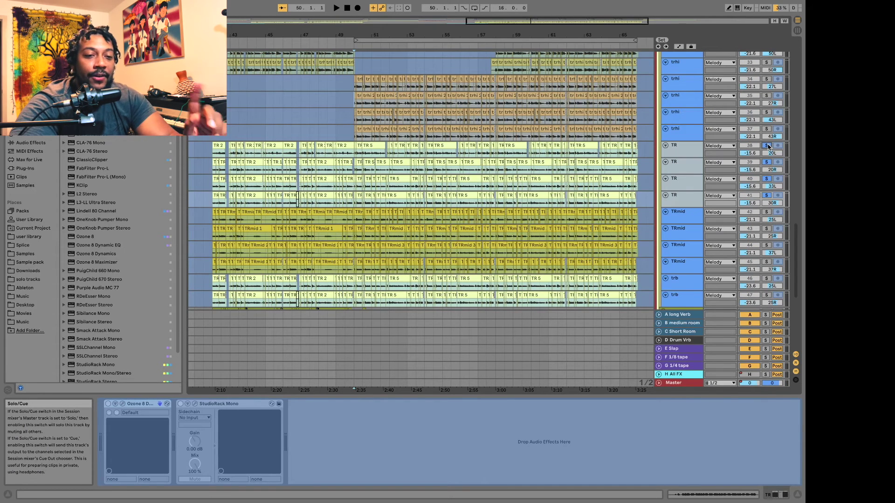
key(space)
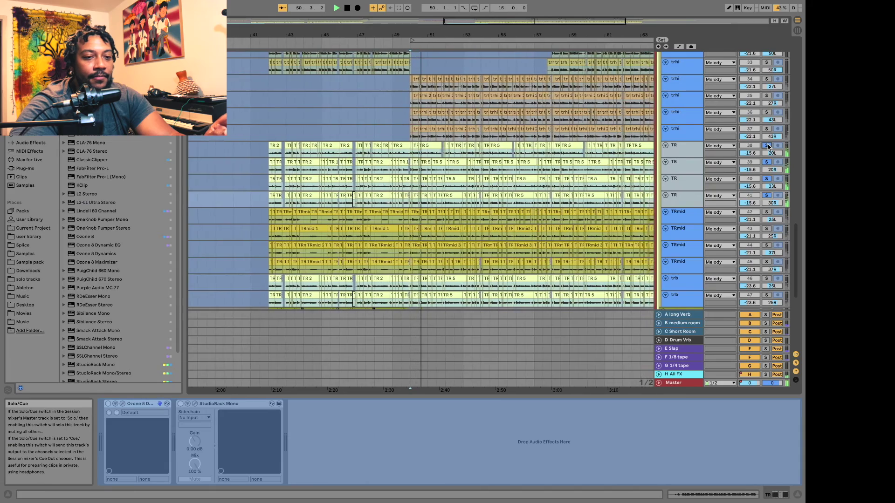
Add the four TRmid tracks and the two trb tracks to the solo and audition the stack from bar 50.
scroll(769, 217, down, 2)
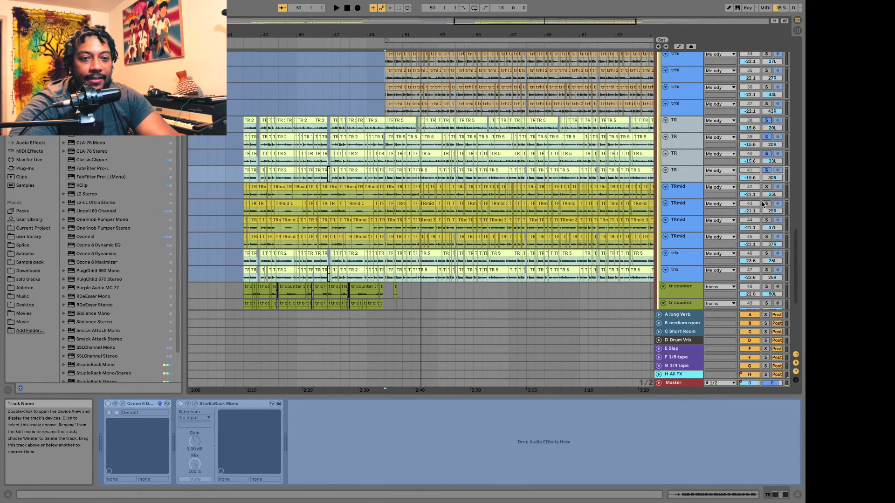
click(767, 188)
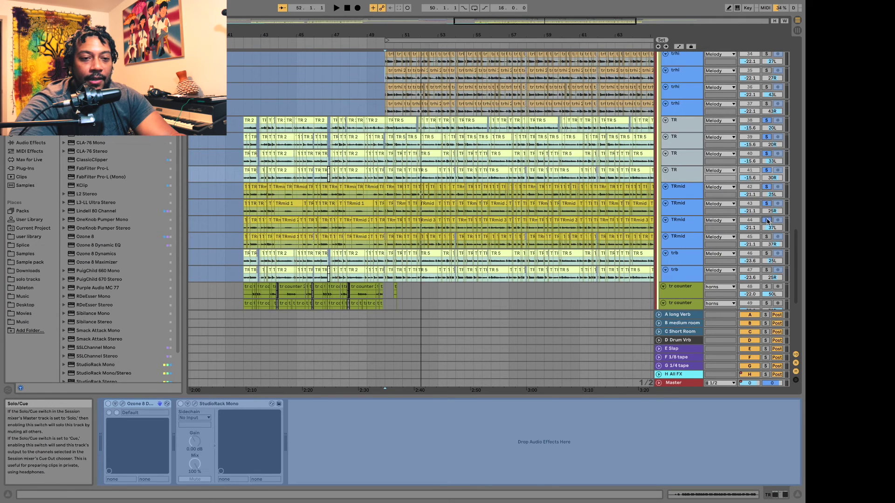
click(767, 220)
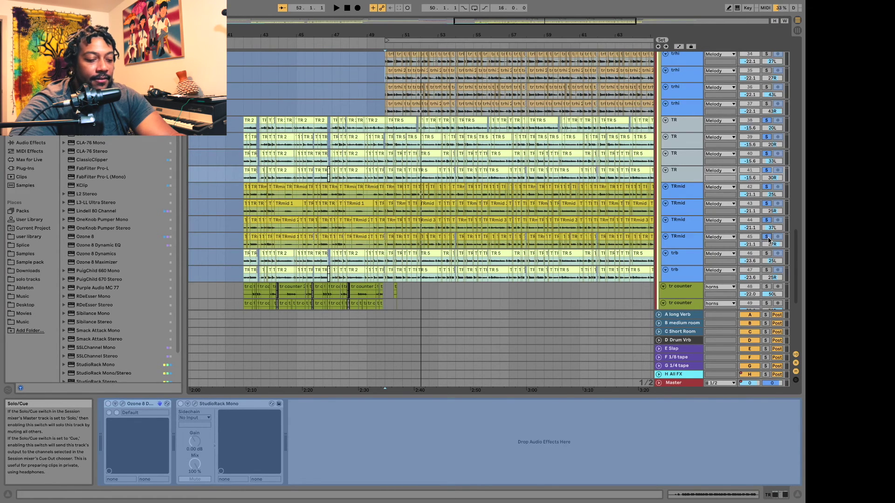
key(space)
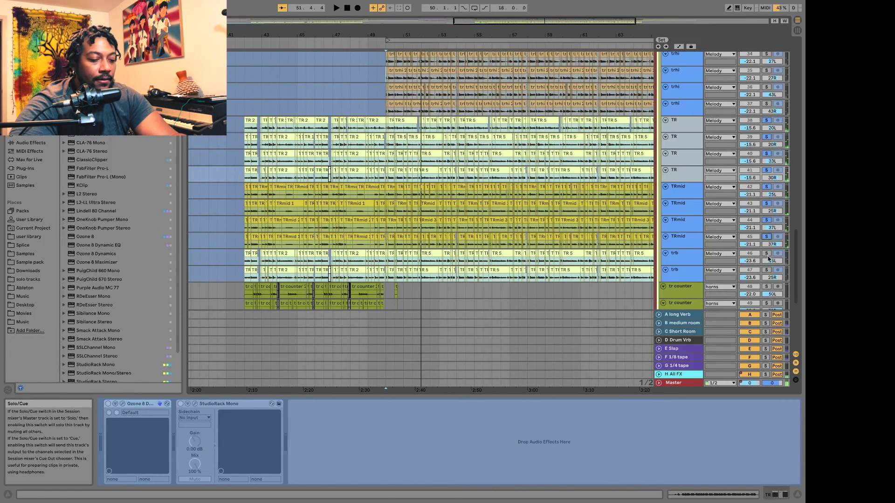
click(765, 254)
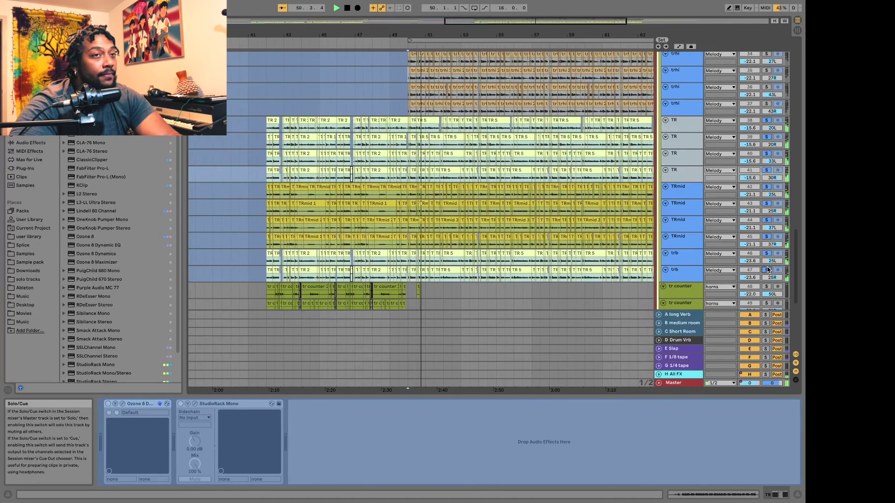
Add trhi tracks 34 to 37 to the solo and audition the fuller horn stack from bar 50.
scroll(768, 269, up, 5)
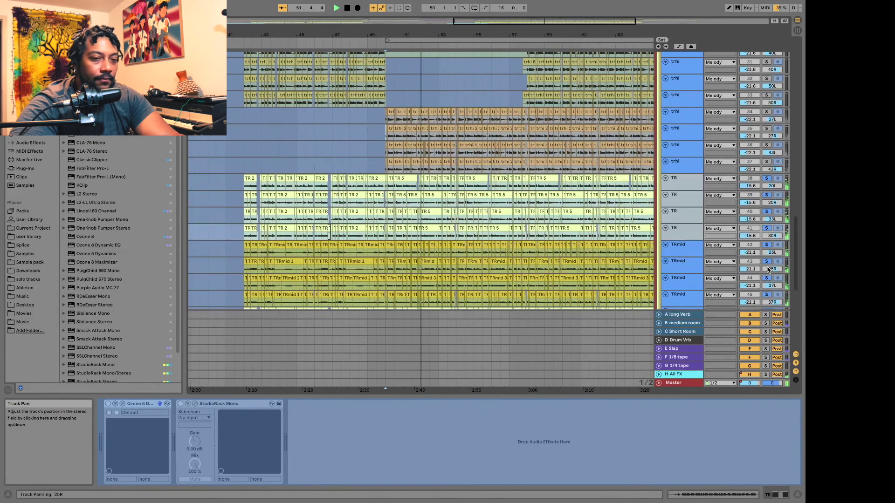
click(767, 162)
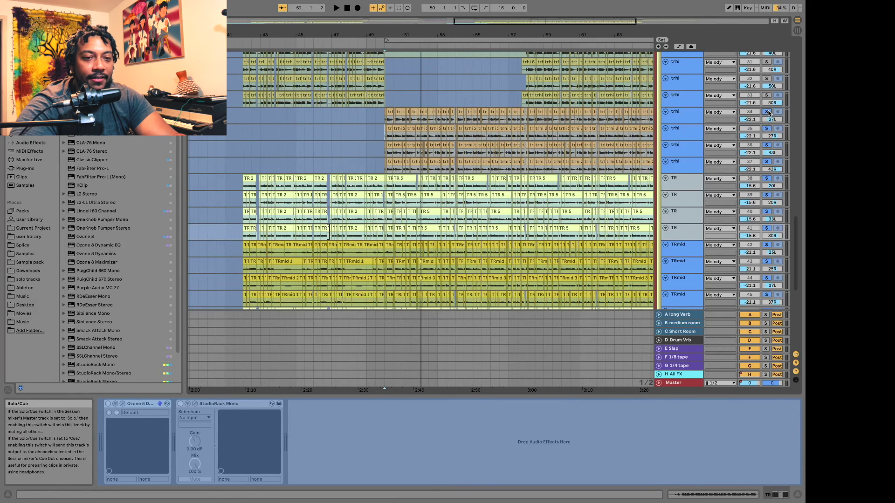
key(space)
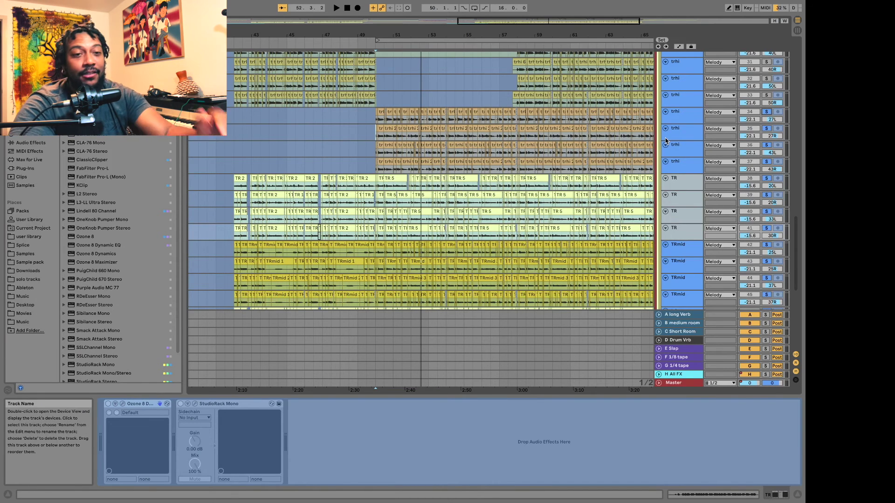
Move the insert mark to bar 58, add trhi tracks 30 to 33 to the solo and audition all the layered horns.
scroll(665, 141, up, 2)
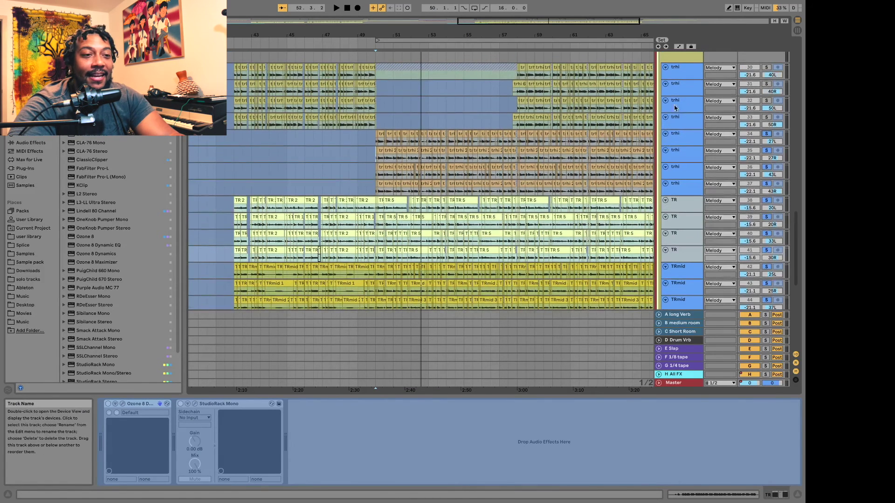
shift+click(516, 126)
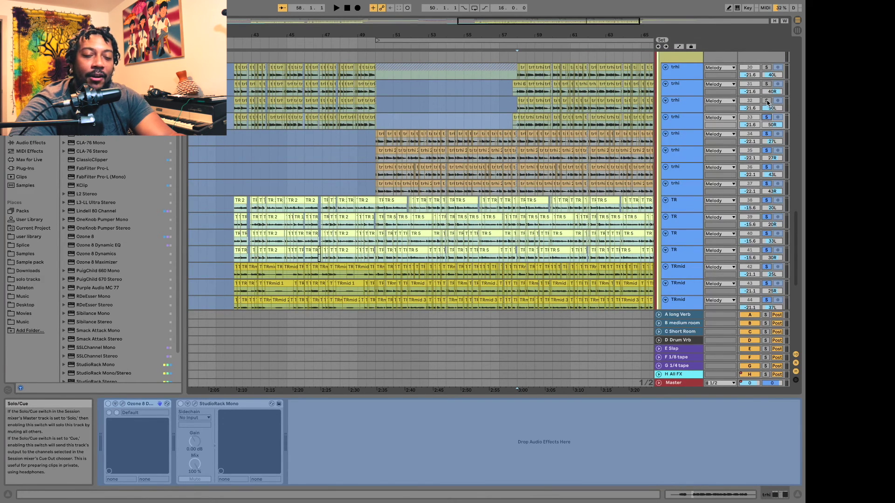
click(766, 84)
click(767, 67)
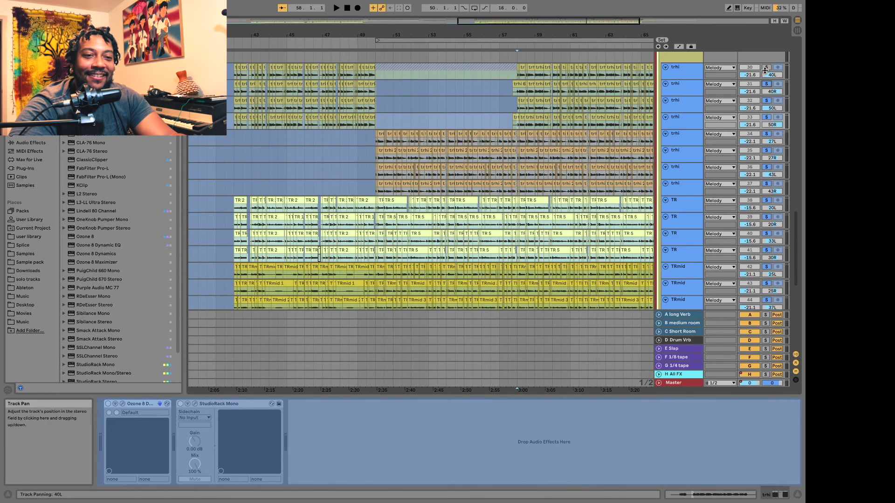
key(space)
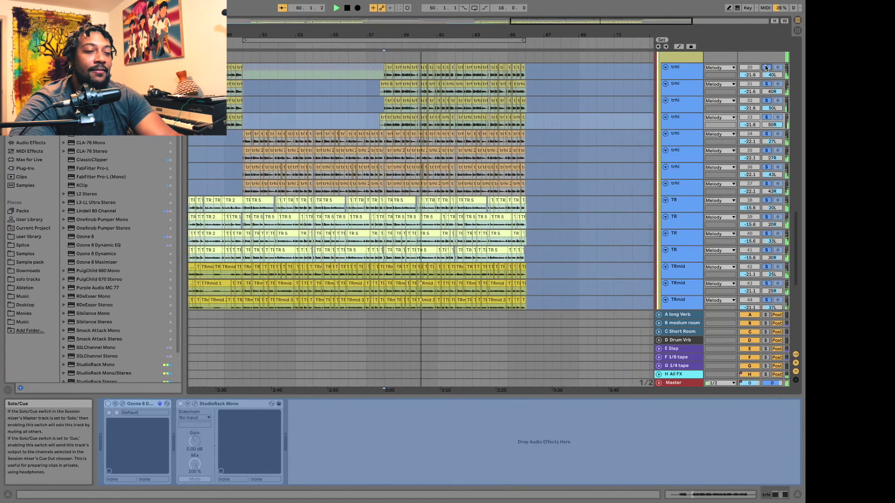
key(space)
Solo the saw pad track in the Chords group, audition it from bar 58 and replay the passage with the solo cleared.
scroll(718, 116, up, 10)
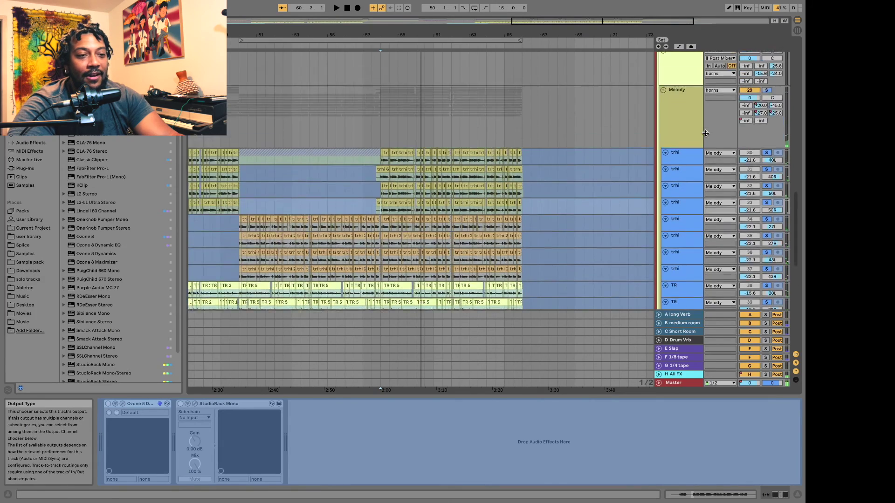
scroll(706, 136, up, 5)
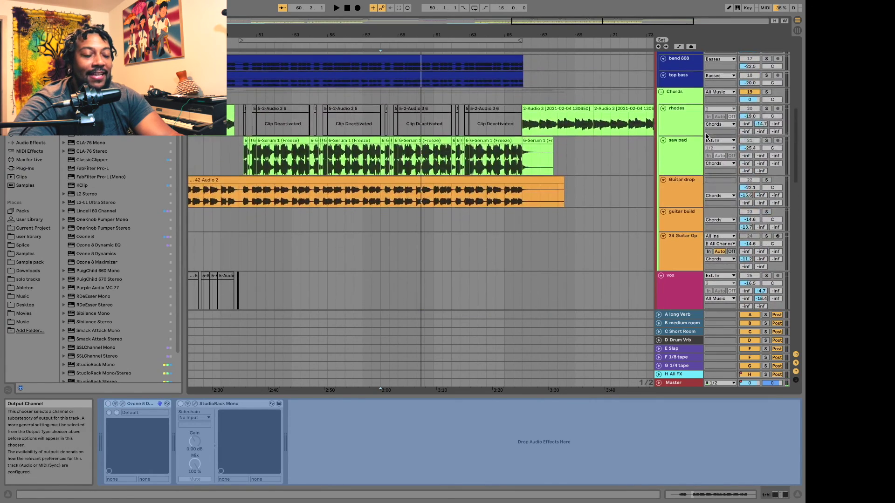
scroll(315, 130, left, 8)
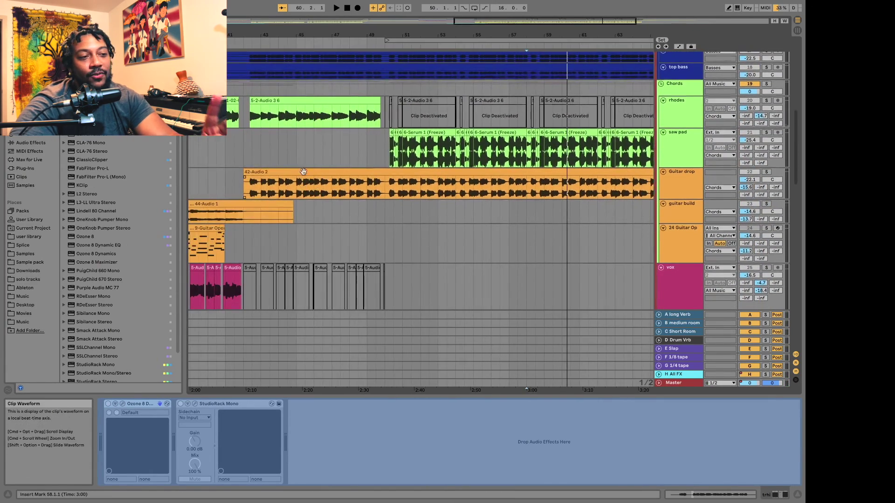
click(392, 145)
scroll(466, 159, right, 5)
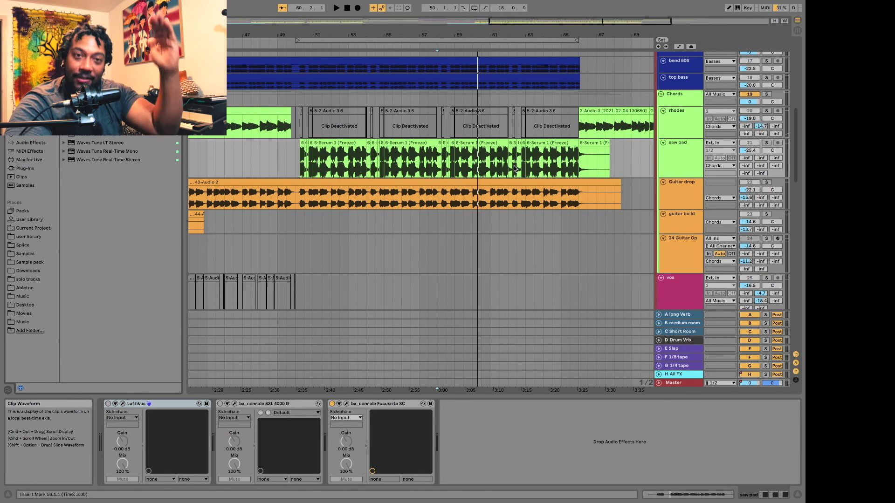
click(766, 143)
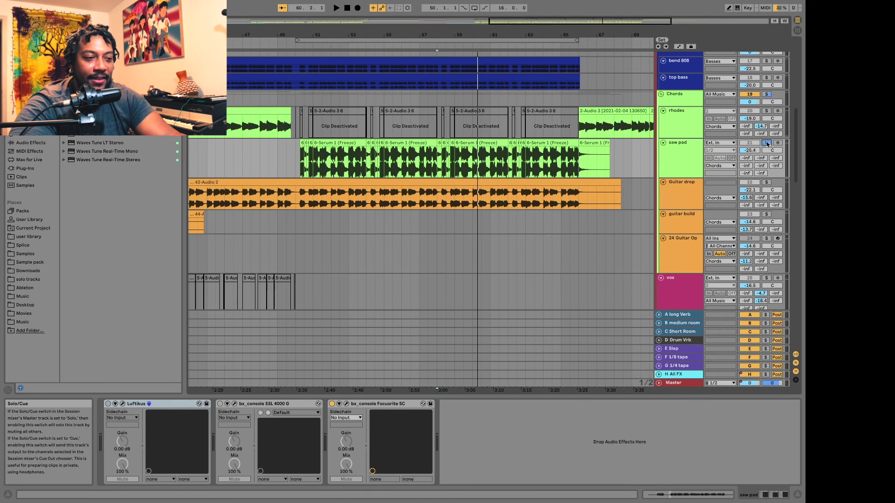
key(space)
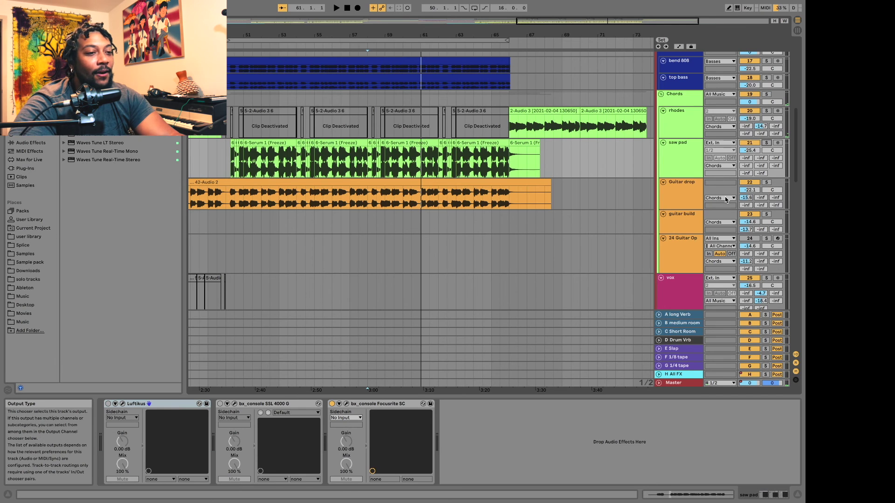
key(space)
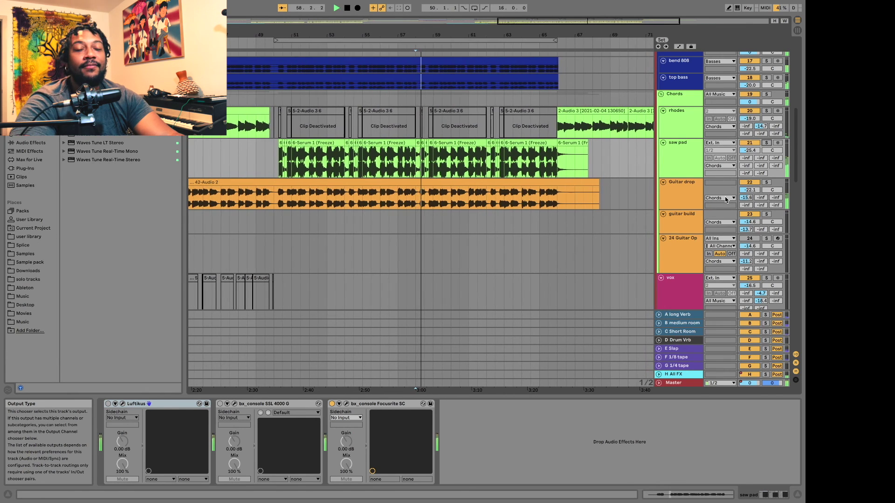